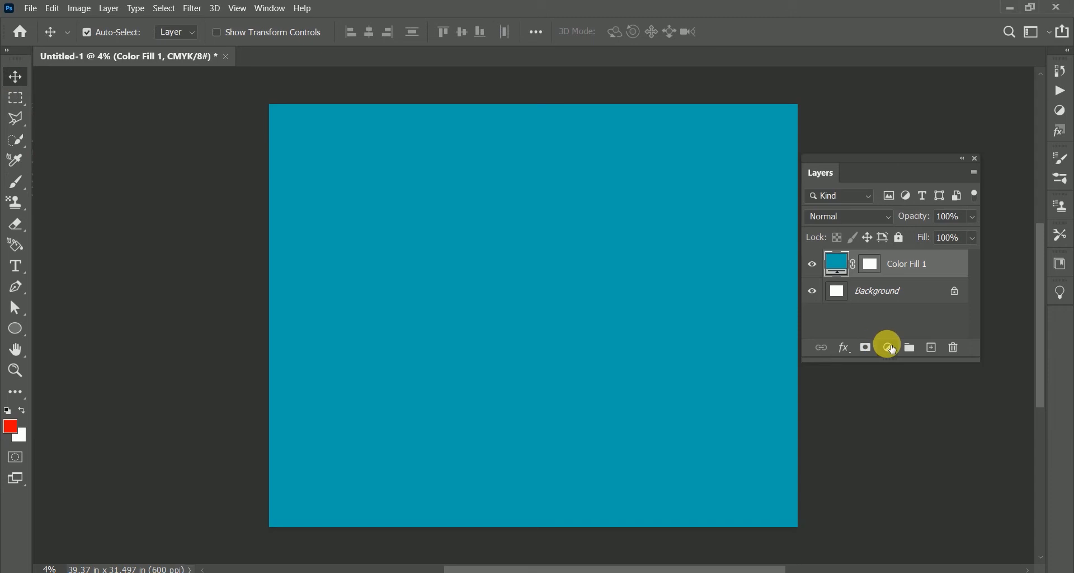
# Add red Futura Md BT Bold text reading "MUUAL FUND" on a new layer and scale it up to about 64 mm
pyautogui.click(933, 348)
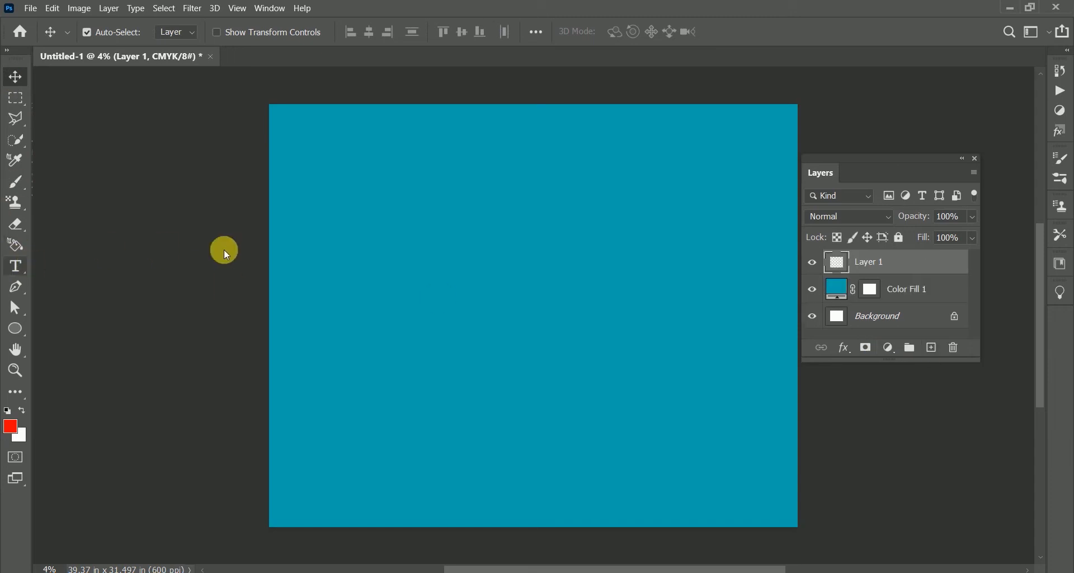
pyautogui.click(336, 257)
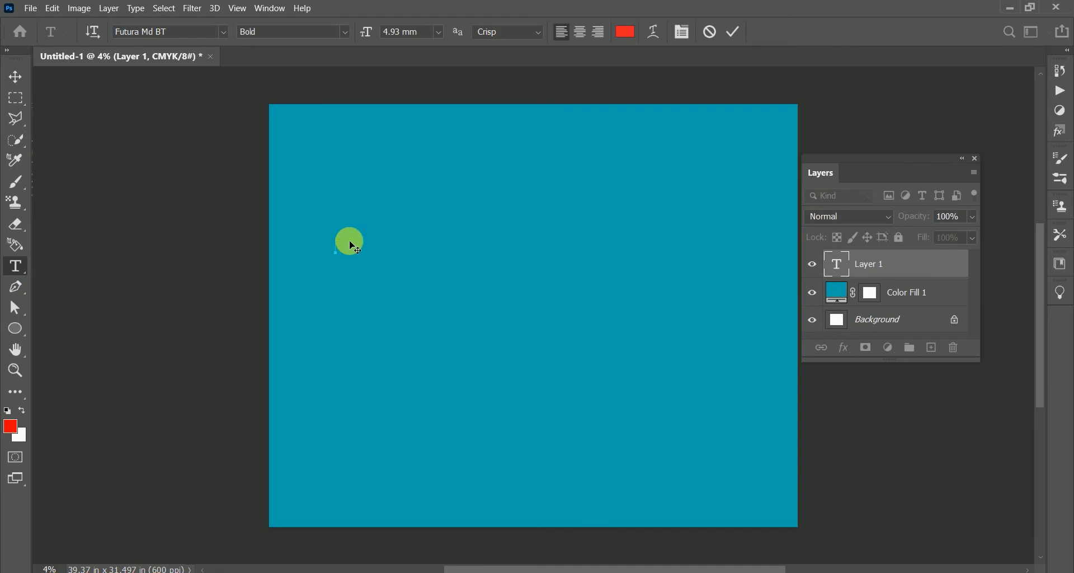
pyautogui.click(18, 72)
pyautogui.moveTo(358, 248); pyautogui.dragTo(361, 251)
pyautogui.moveTo(508, 327); pyautogui.dragTo(452, 302)
pyautogui.press('Return')
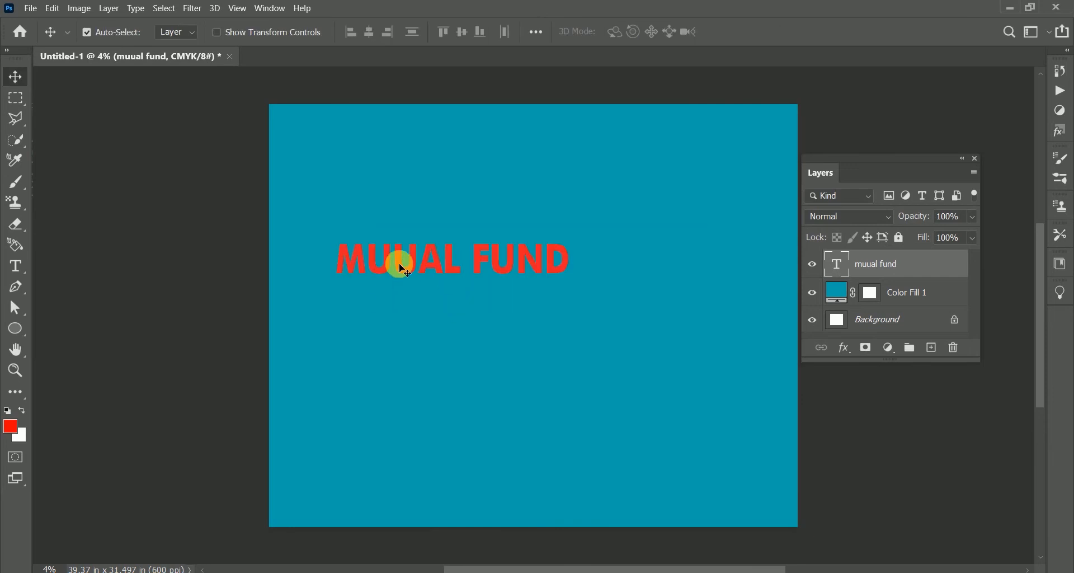
# Correct the heading to read MUTUAL FUND and move it up to the upper middle of the canvas
pyautogui.doubleClick(407, 271)
pyautogui.click(412, 263)
pyautogui.write('t')
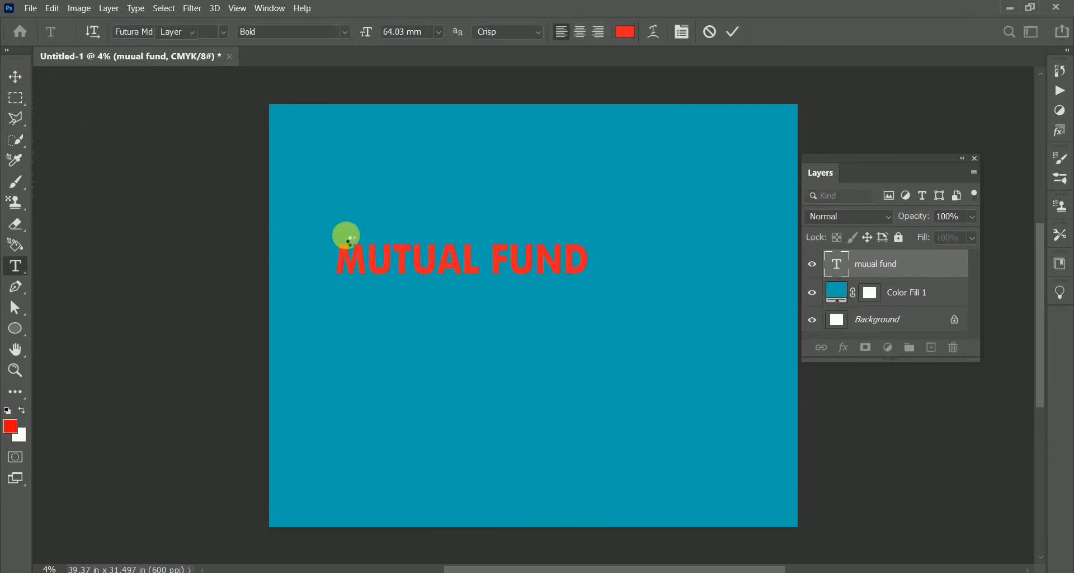
pyautogui.click(11, 78)
pyautogui.moveTo(439, 257); pyautogui.dragTo(501, 193)
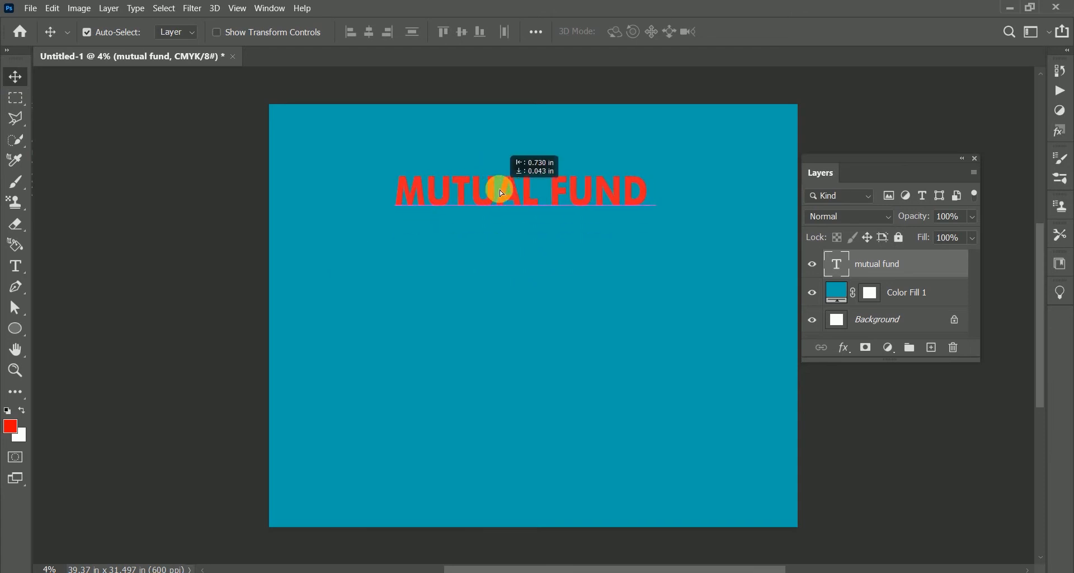
# Apply a white outside Stroke to the MUTUAL FUND text layer and slightly adjust the stroke size
pyautogui.doubleClick(946, 267)
pyautogui.click(510, 317)
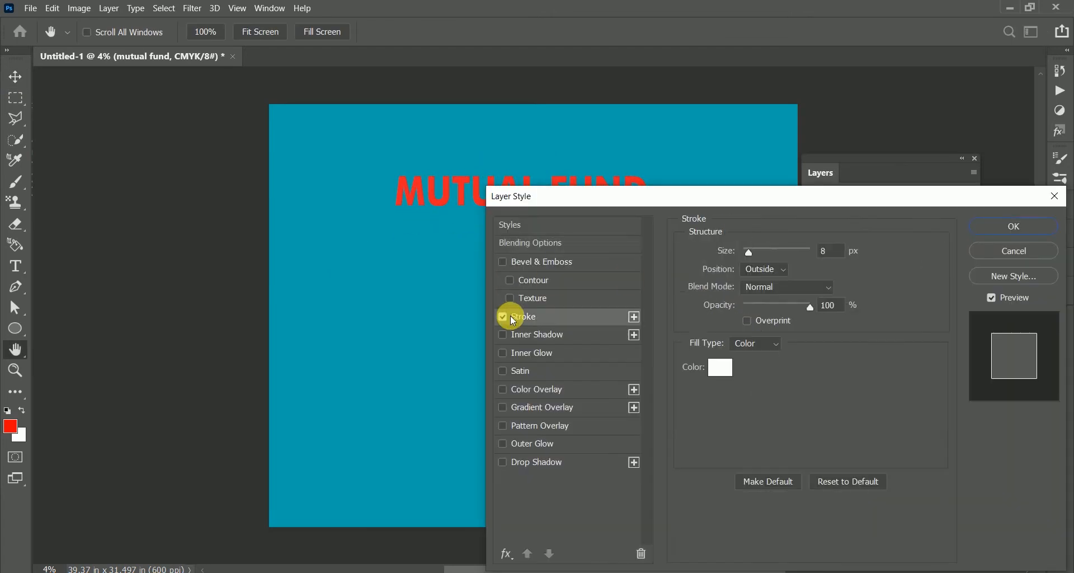
pyautogui.moveTo(754, 257); pyautogui.dragTo(757, 252)
pyautogui.click(1016, 226)
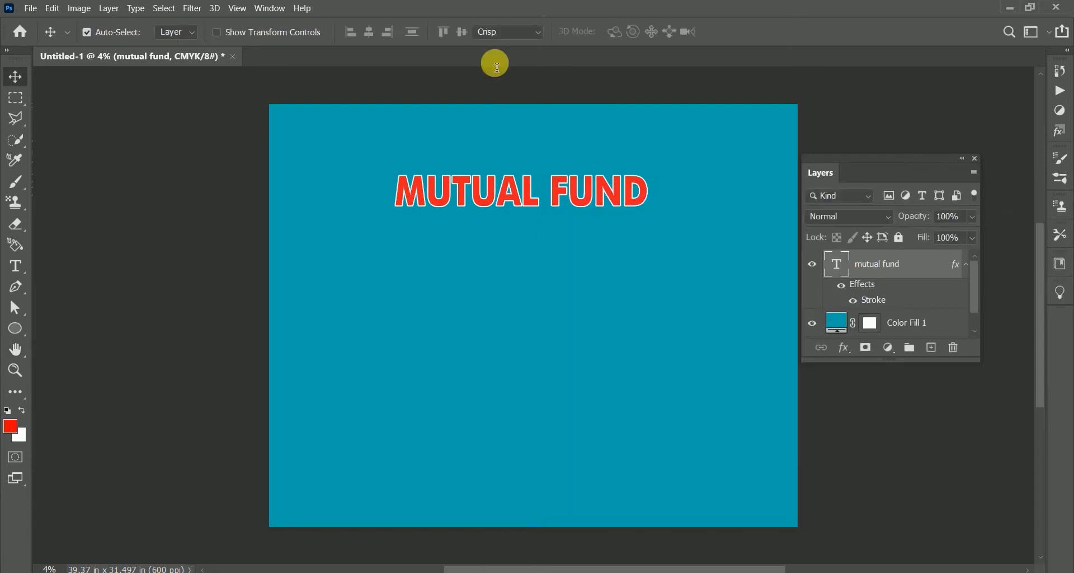
# Recolour the heading's fill to match the blue background and move the heading closer to the canvas's top edge
pyautogui.press('t')
pyautogui.click(625, 32)
pyautogui.click(640, 229)
pyautogui.click(688, 319)
pyautogui.click(16, 77)
pyautogui.moveTo(460, 196); pyautogui.dragTo(479, 160)
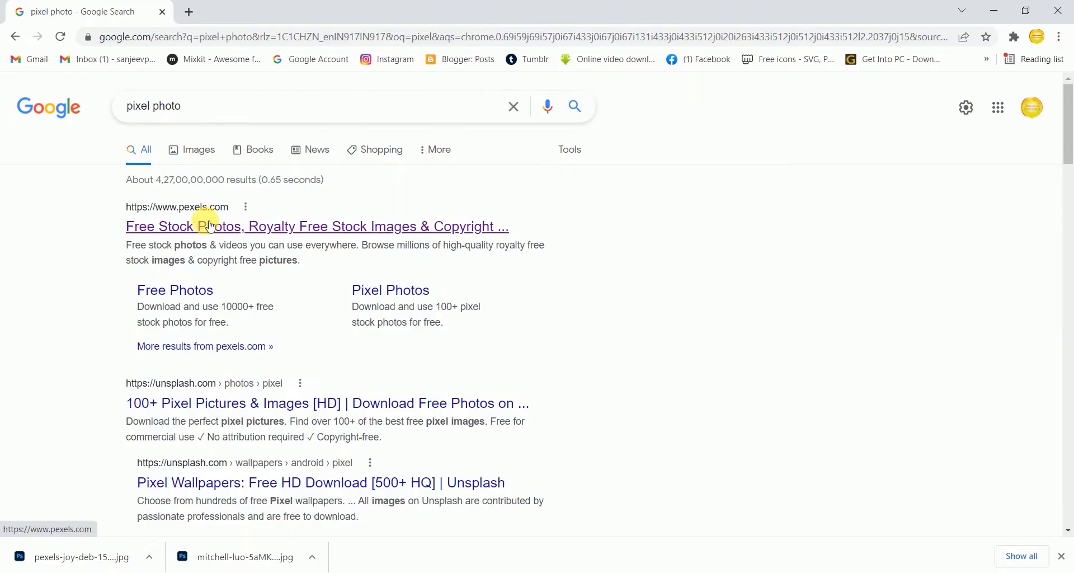
# Switch to the browser, open the Pexels website and search its photos for "happy family", refined to "happy indian family"
pyautogui.click(185, 224)
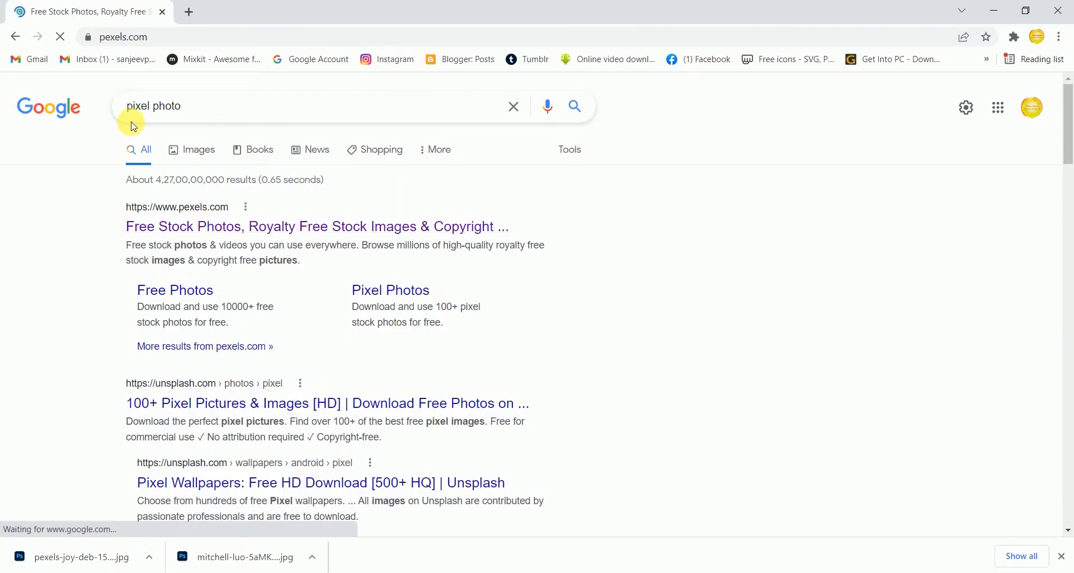
pyautogui.write('happy family')
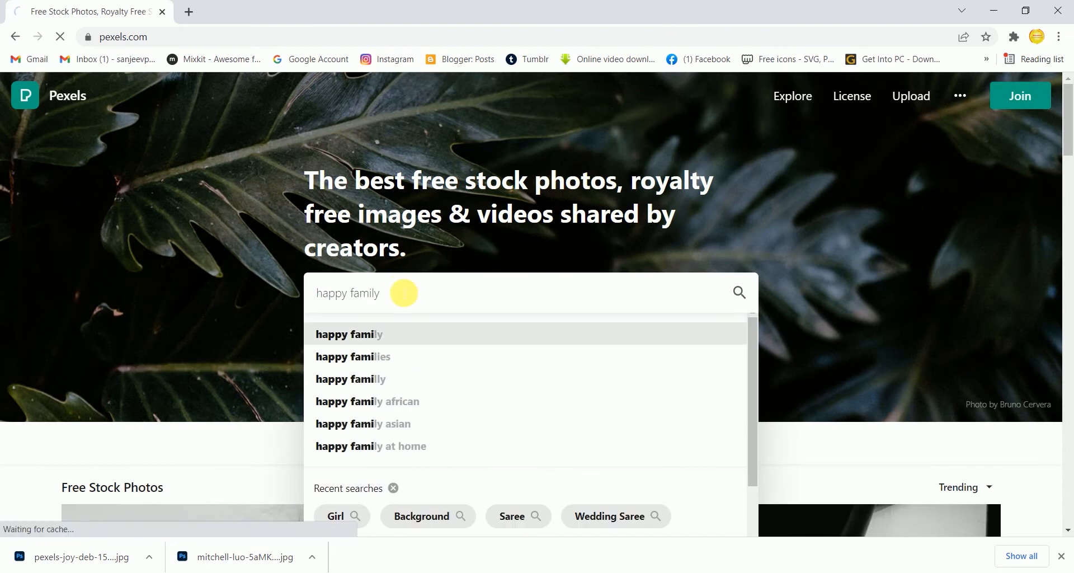
pyautogui.press('Return')
pyautogui.click(155, 96)
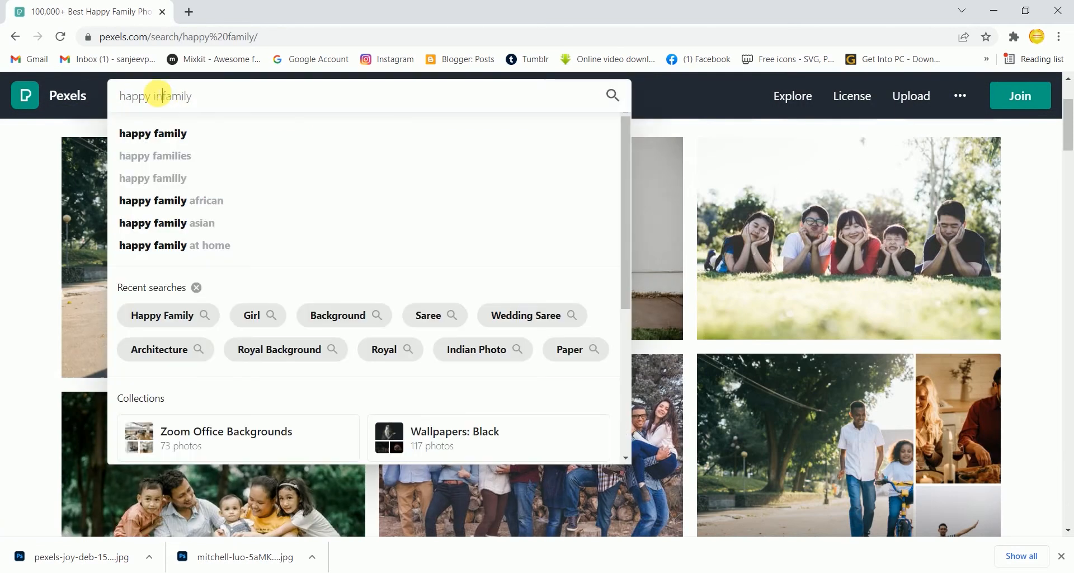
pyautogui.write('indian')
pyautogui.press('Return')
# Examine the happy indian family results and the photos related to the man and child sitting on a couch
pyautogui.scroll(-10, 487, 224)
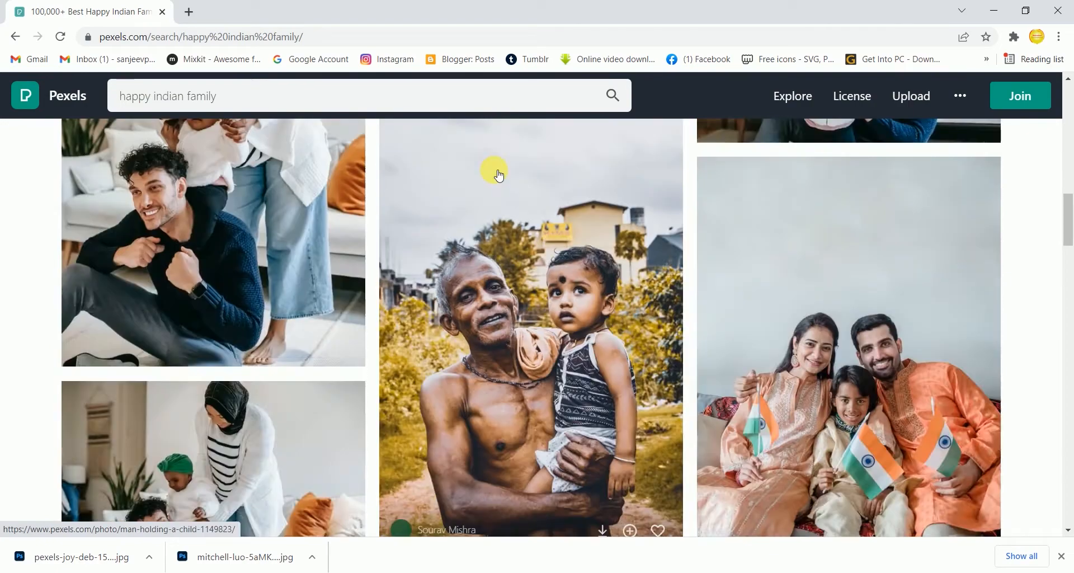
pyautogui.scroll(-10, 498, 175)
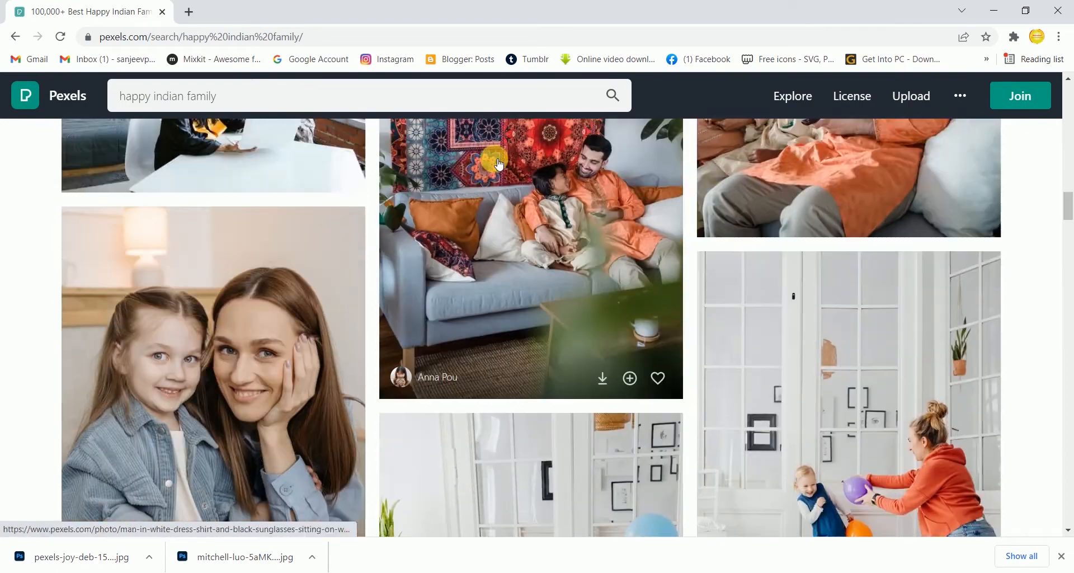
pyautogui.click(509, 188)
pyautogui.scroll(-15, 427, 268)
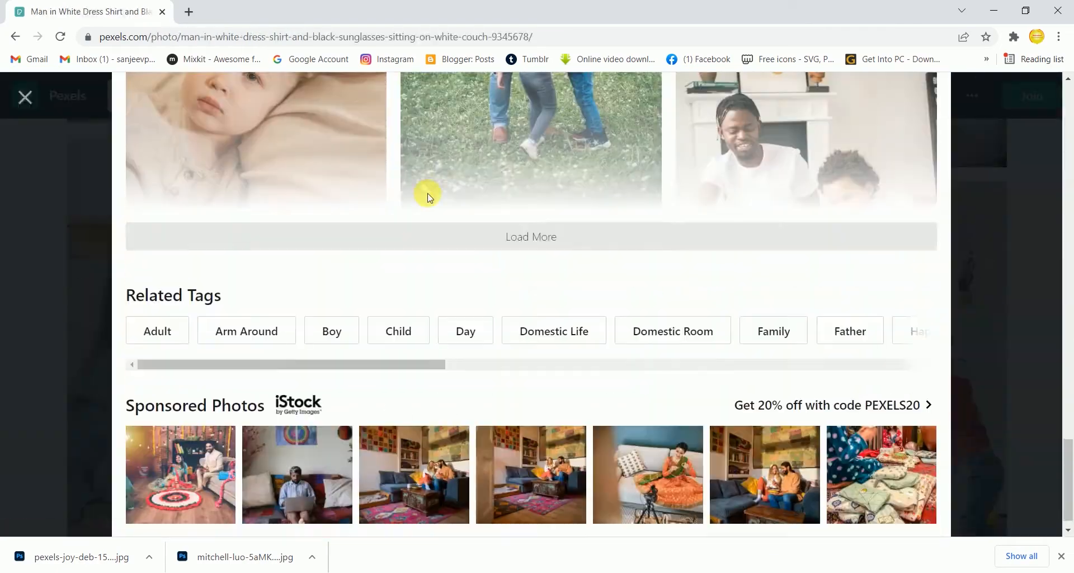
pyautogui.scroll(-18, 490, 228)
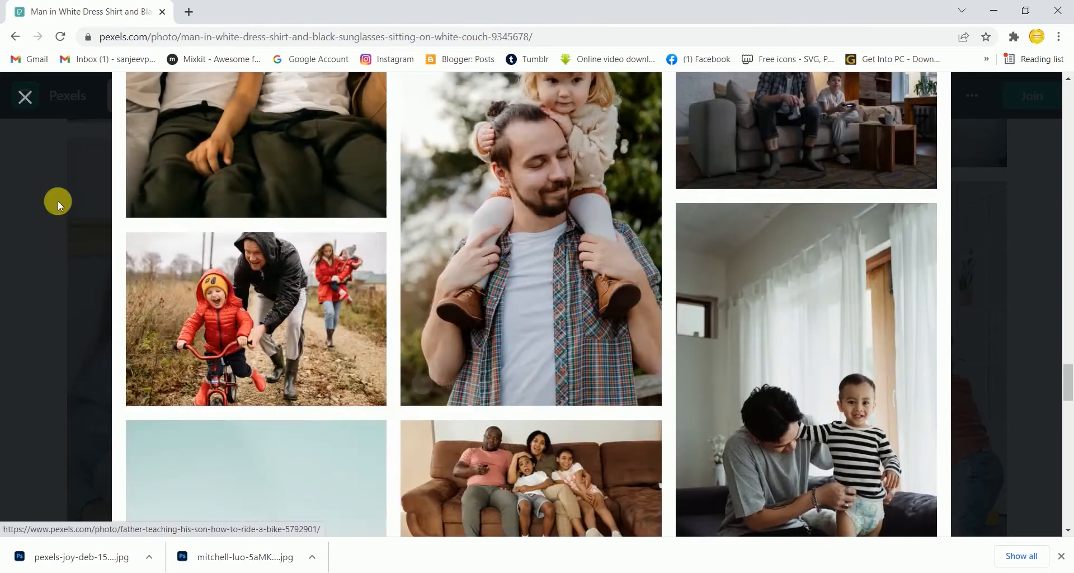
pyautogui.press('Escape')
pyautogui.scroll(3, 481, 235)
# Search Pexels for "happy indian" and choose the photo of the seated woman holding a paper cup
pyautogui.doubleClick(276, 92)
pyautogui.press('BackSpace')
pyautogui.press('Return')
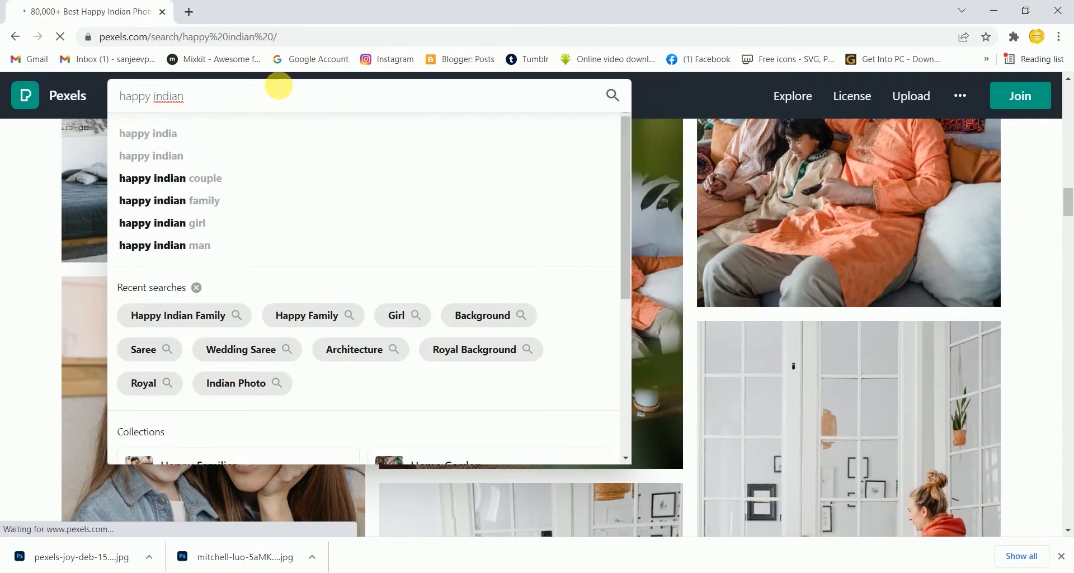
pyautogui.scroll(-9, 358, 227)
pyautogui.scroll(2, 355, 211)
pyautogui.click(355, 211)
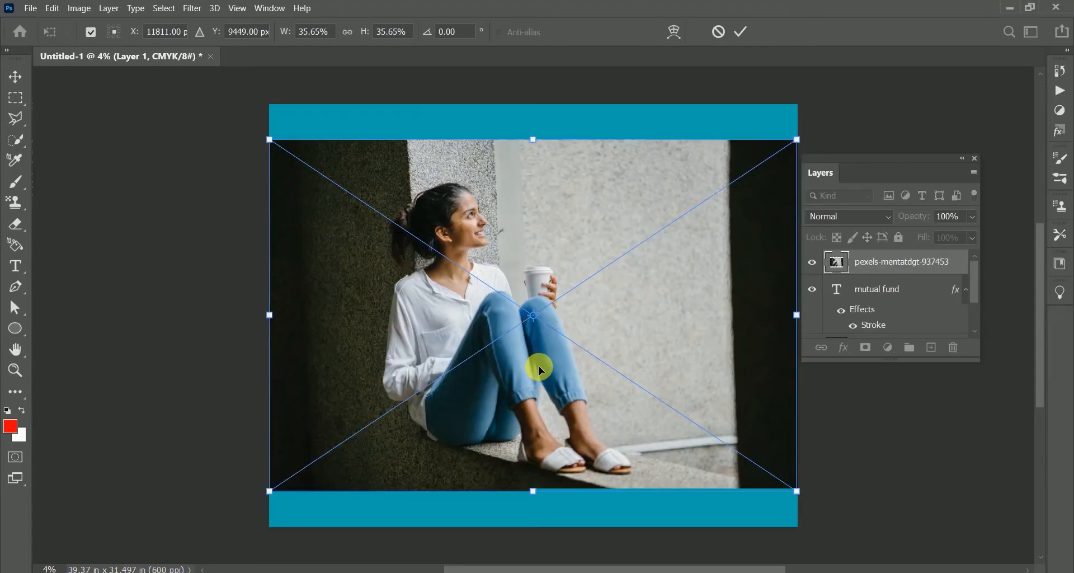
# Place the seated woman's photo in the Photoshop document against the canvas's bottom edge and add a layer mask to it
pyautogui.press('Return')
pyautogui.moveTo(487, 335)
pyautogui.mouseDown()
pyautogui.moveTo(473, 329)
pyautogui.moveTo(504, 331)
pyautogui.mouseUp()
pyautogui.click(867, 348)
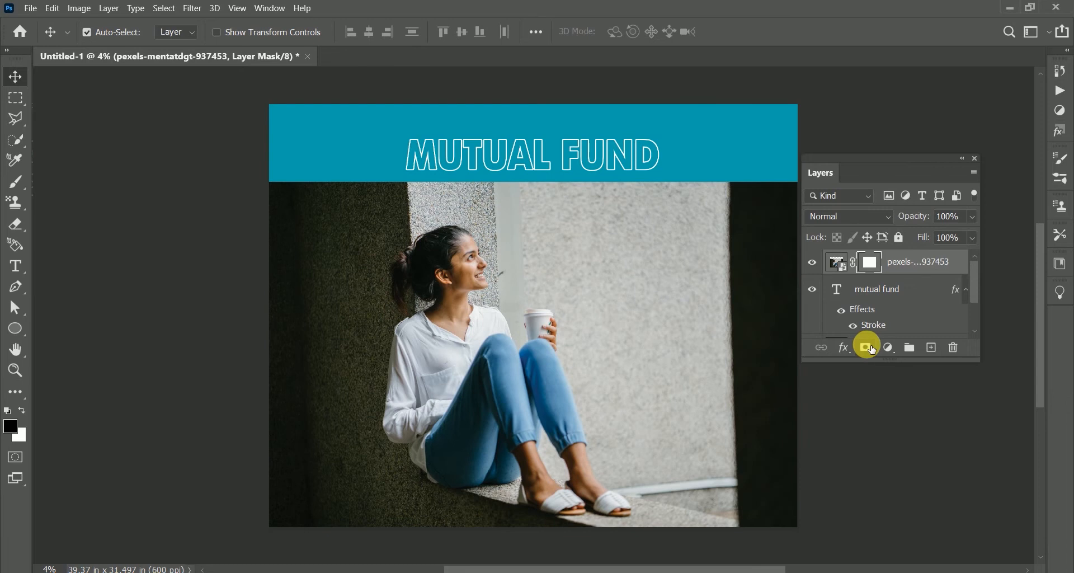
# Paint black on the photo's mask with a large soft brush, finishing at 96% opacity and 100% flow, to fade its top edge
pyautogui.press('b')
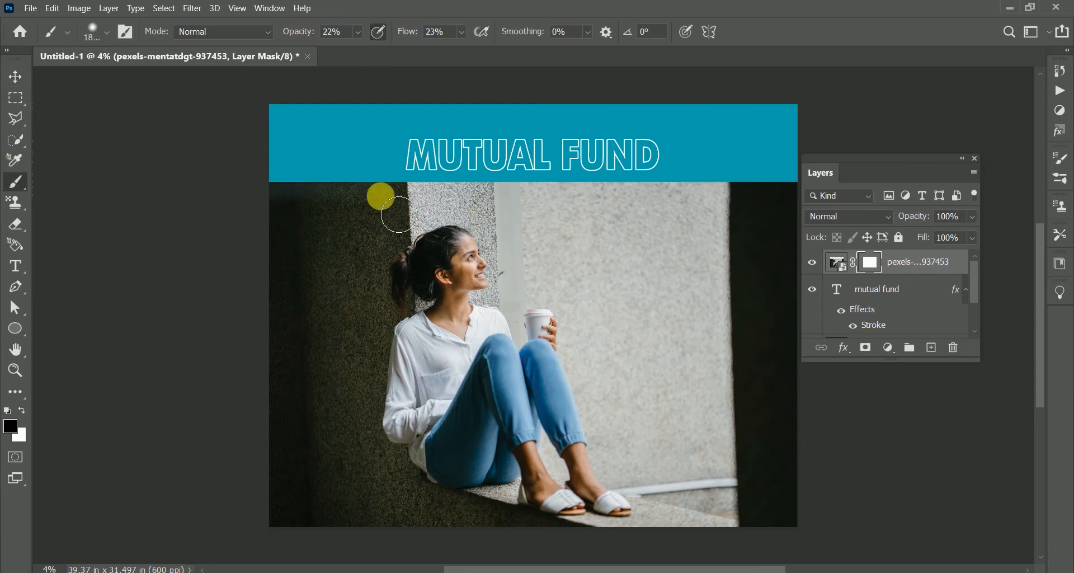
pyautogui.moveTo(316, 212)
pyautogui.mouseDown()
pyautogui.moveTo(824, 207)
pyautogui.moveTo(305, 216)
pyautogui.mouseUp()
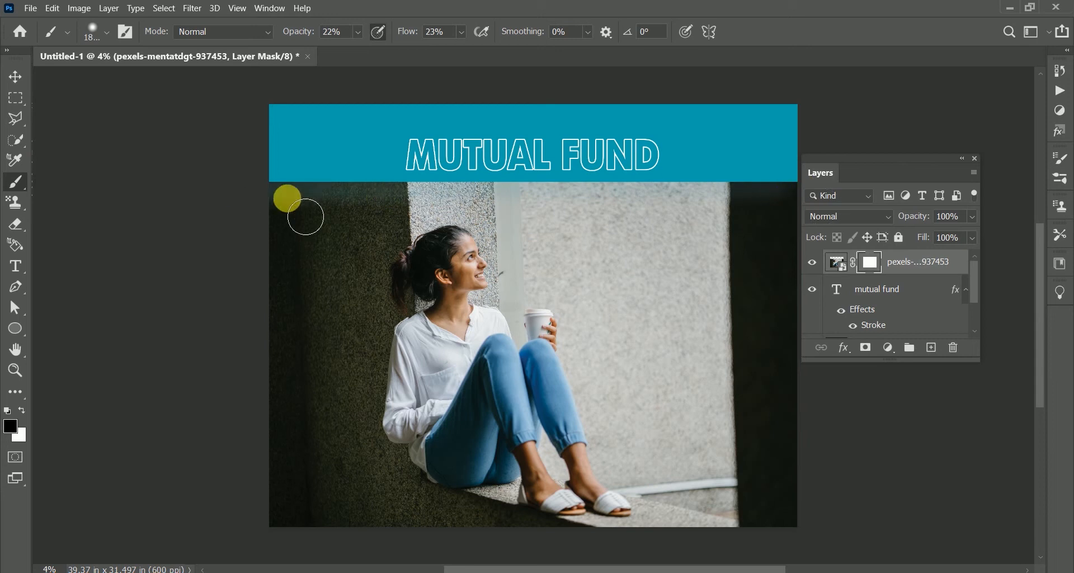
pyautogui.press(']')
pyautogui.press(']')
pyautogui.press(']')
pyautogui.press(']')
pyautogui.moveTo(259, 202)
pyautogui.mouseDown()
pyautogui.moveTo(532, 216)
pyautogui.moveTo(487, 202)
pyautogui.mouseUp()
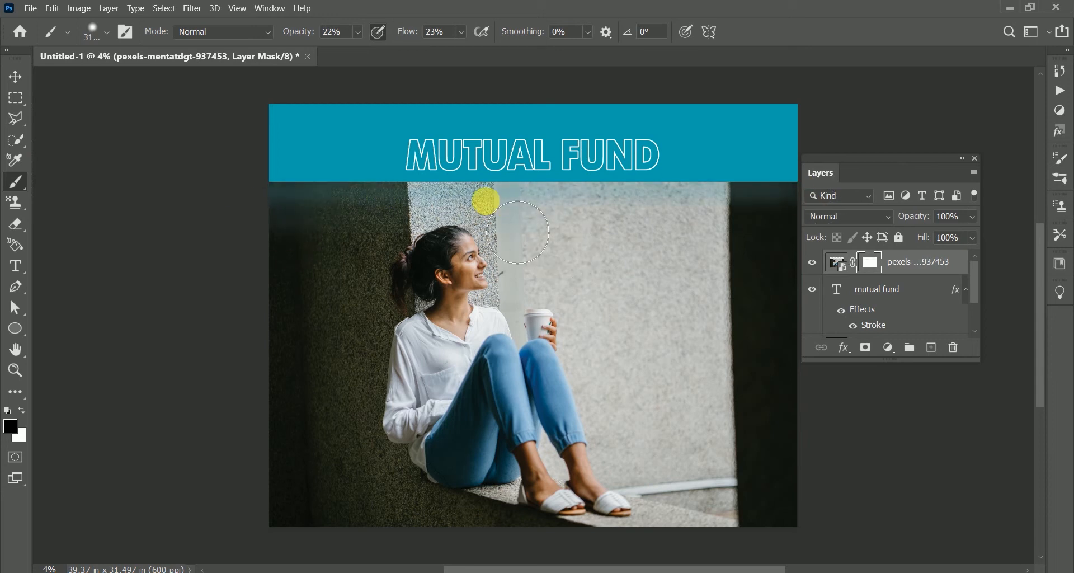
pyautogui.moveTo(485, 201); pyautogui.dragTo(547, 187)
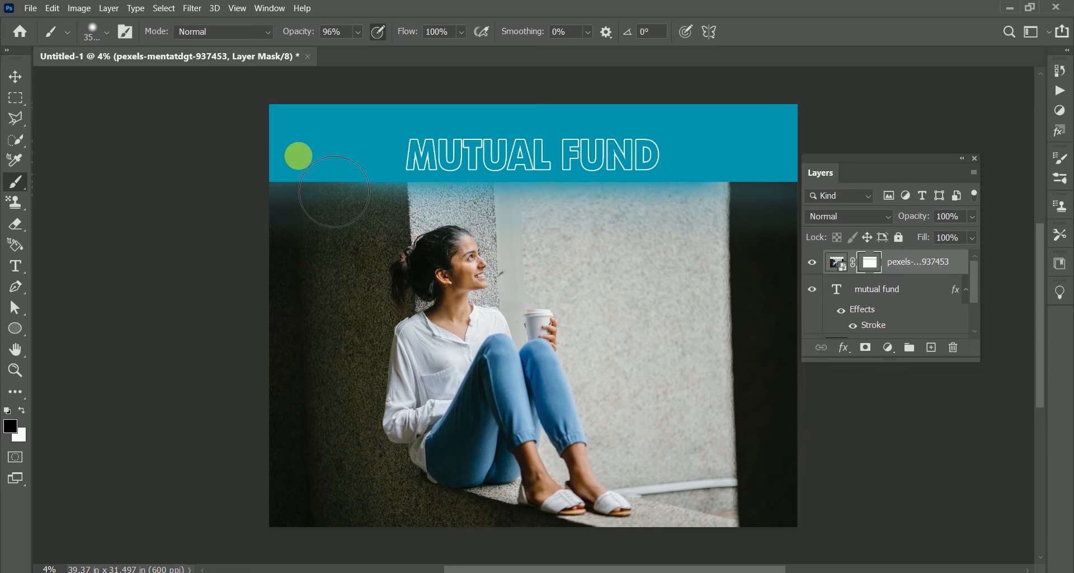
pyautogui.moveTo(246, 164)
pyautogui.mouseDown()
pyautogui.moveTo(795, 147)
pyautogui.moveTo(480, 167)
pyautogui.mouseUp()
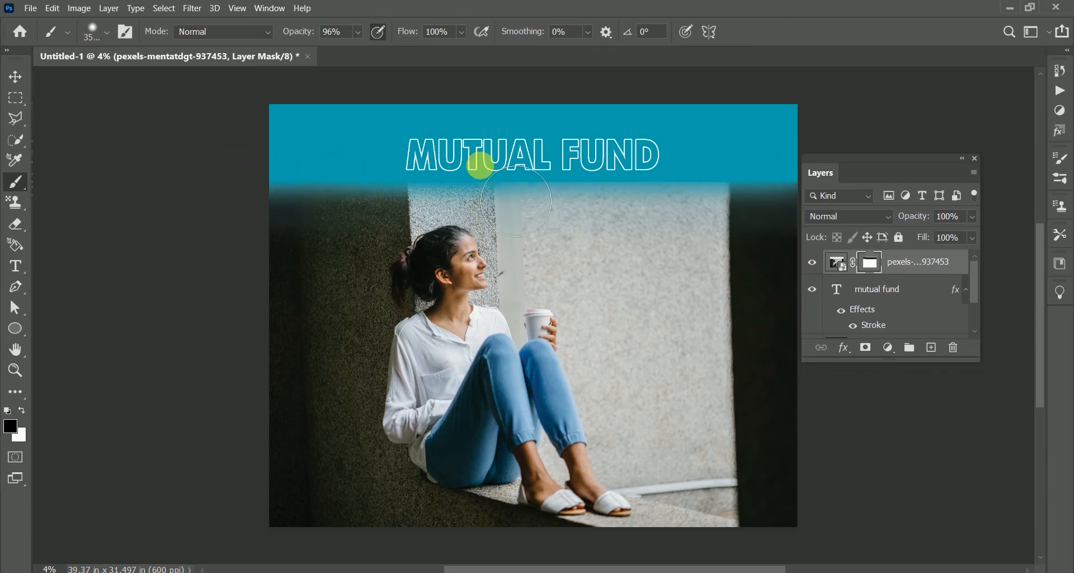
# Lower the masked photo slightly and set its blending mode to Luminosity
pyautogui.click(15, 77)
pyautogui.moveTo(436, 202); pyautogui.dragTo(439, 212)
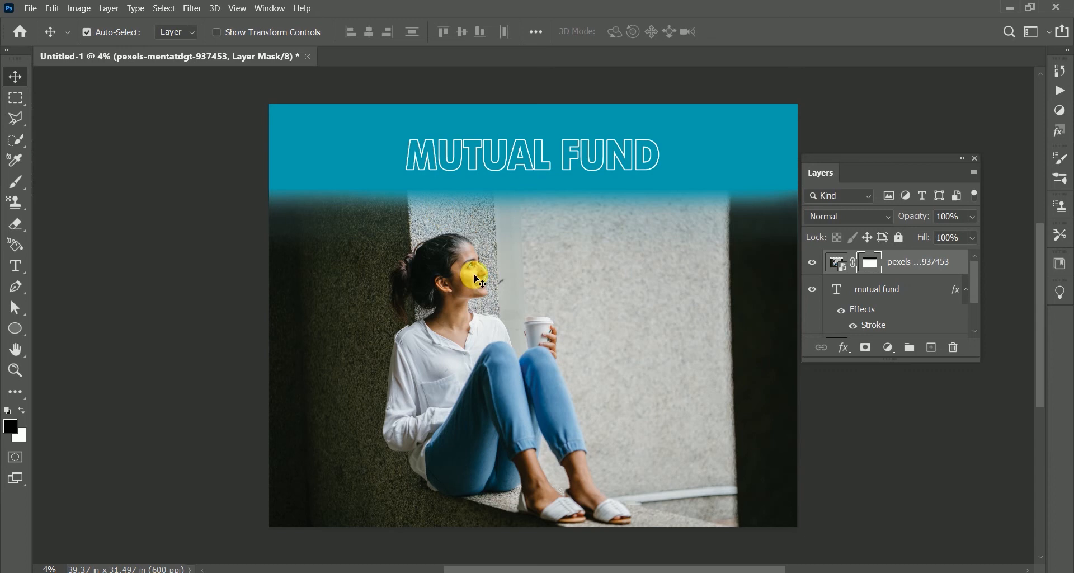
pyautogui.click(856, 217)
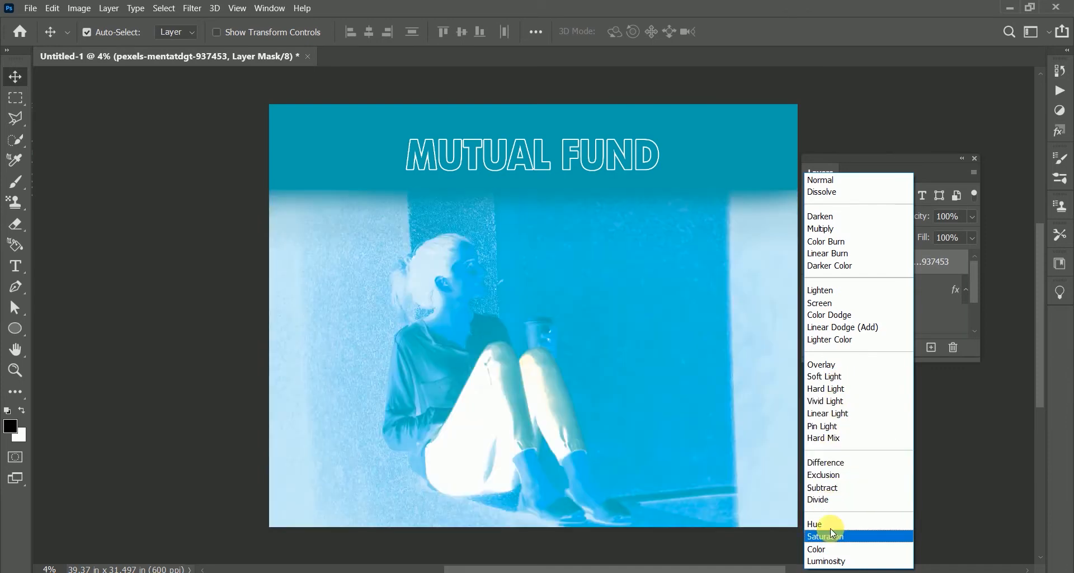
pyautogui.click(827, 561)
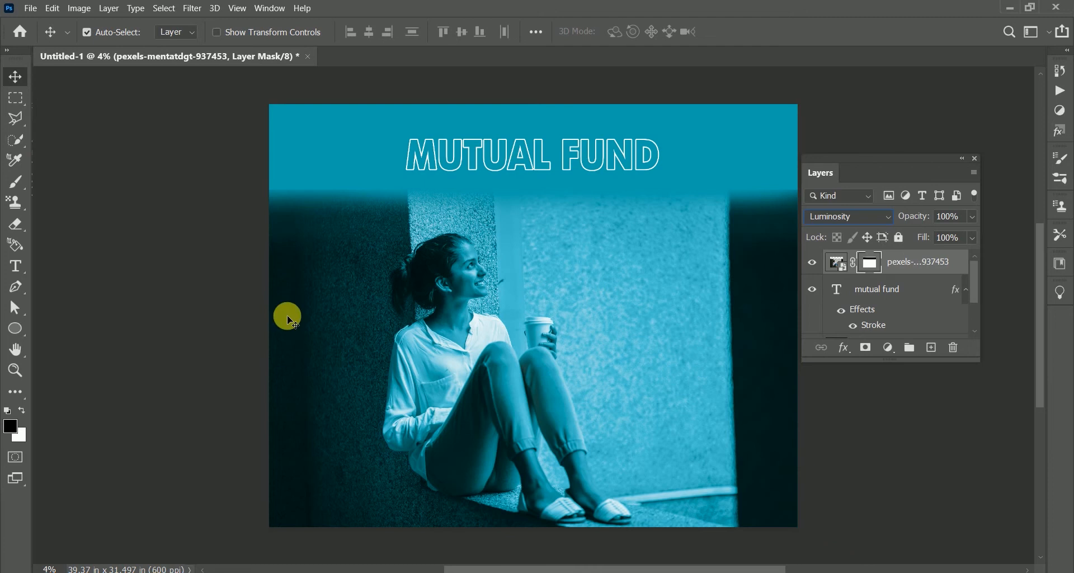
# Paint one solid red circle beside the woman's face on a new layer, using a hard round brush at 100% opacity
pyautogui.click(15, 182)
pyautogui.click(931, 347)
pyautogui.moveTo(288, 31); pyautogui.dragTo(410, 30)
pyautogui.rightClick(595, 262)
pyautogui.click(683, 398)
pyautogui.click(574, 290)
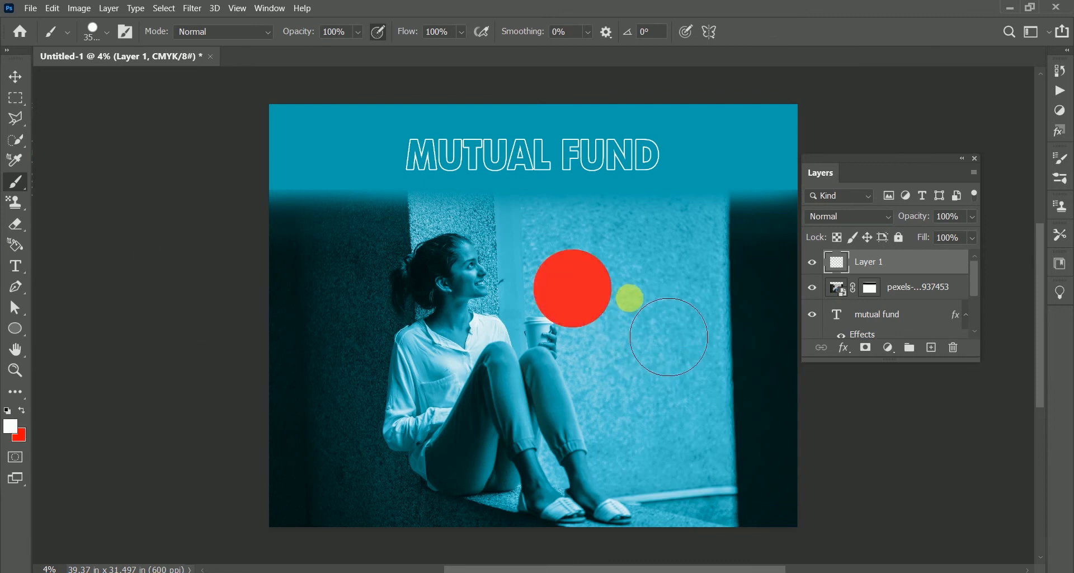
pyautogui.click(630, 299)
pyautogui.hotkey('ctrl', 'z')
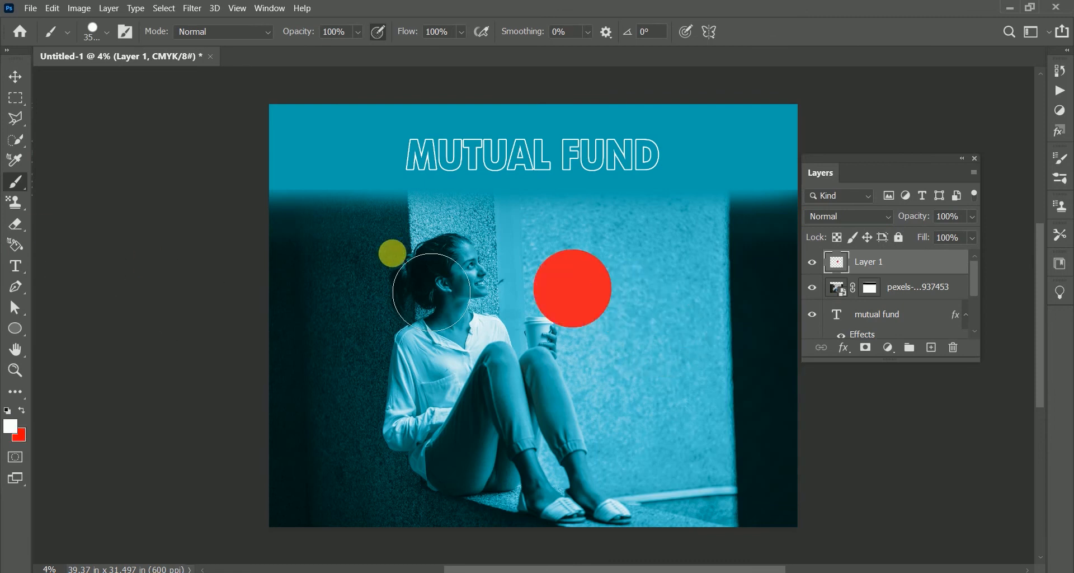
# Enlarge the red circle to nearly double its size and move it over the bright wall away from the woman
pyautogui.hotkey('ctrl', 't')
pyautogui.moveTo(614, 246); pyautogui.dragTo(688, 211)
pyautogui.press('Return')
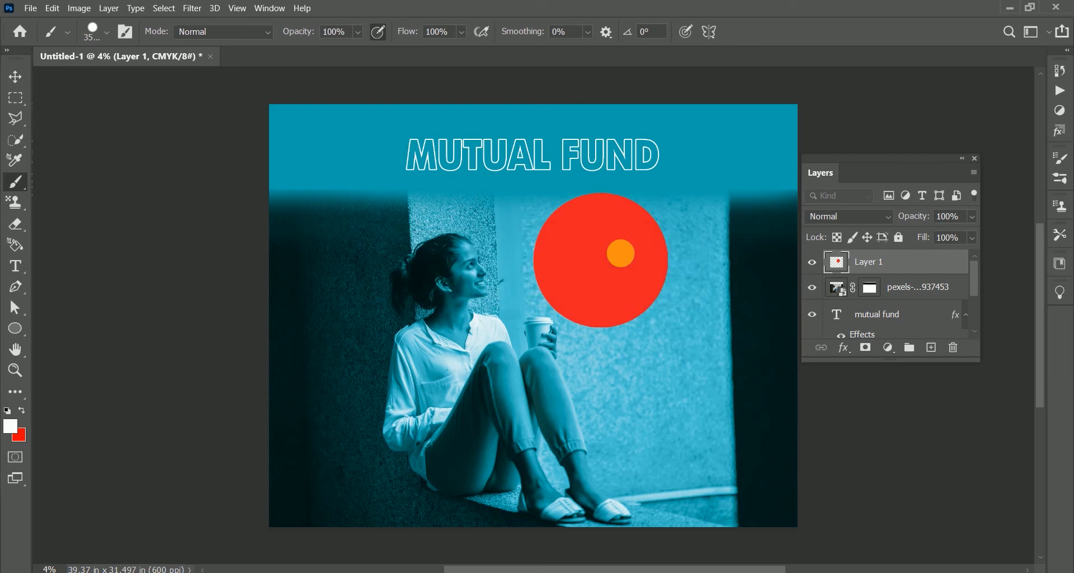
pyautogui.press('v')
pyautogui.moveTo(610, 251); pyautogui.dragTo(648, 271)
# Warp the red circle into an irregular rounded blob with its lower-left side pulled inward
pyautogui.hotkey('ctrl', 't')
pyautogui.rightClick(677, 246)
pyautogui.click(707, 334)
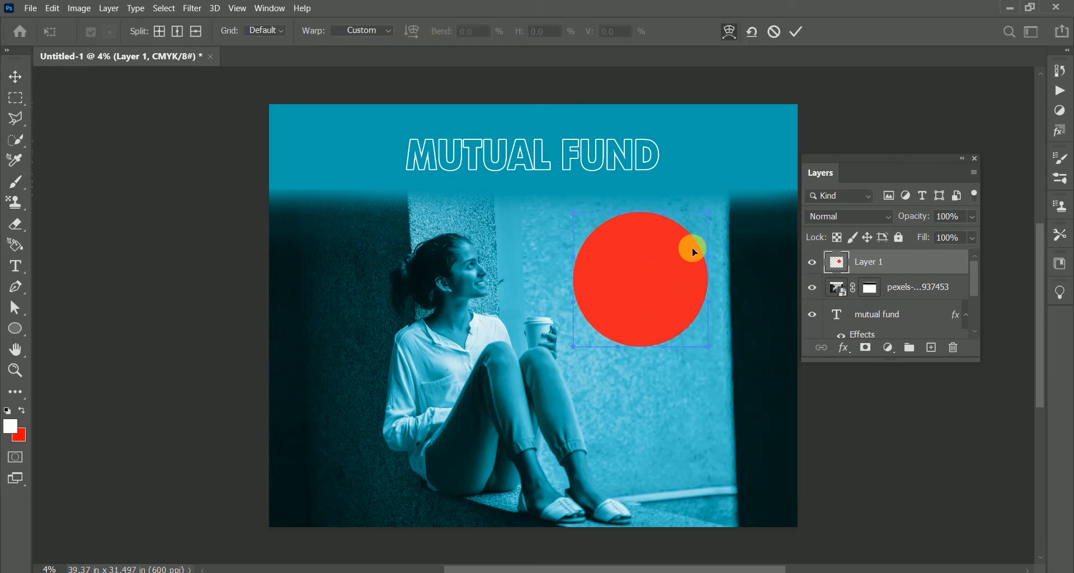
pyautogui.moveTo(717, 228); pyautogui.dragTo(718, 234)
pyautogui.moveTo(708, 347); pyautogui.dragTo(647, 383)
pyautogui.moveTo(578, 348); pyautogui.dragTo(592, 298)
pyautogui.moveTo(711, 367); pyautogui.dragTo(708, 363)
pyautogui.click(553, 190)
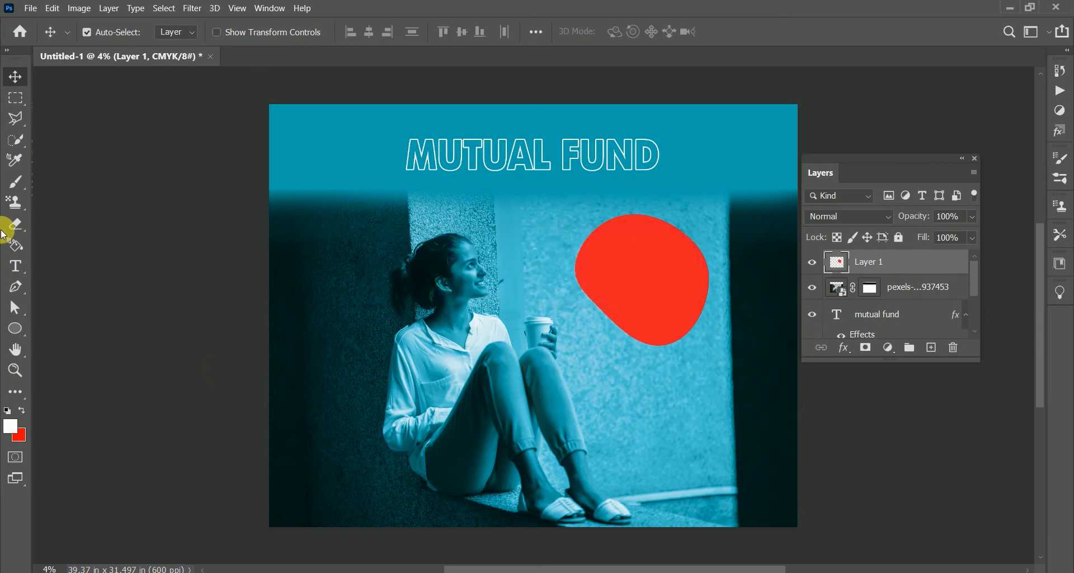
# Move the red blob over the woman's head and set its layer's blending mode to Color
pyautogui.moveTo(650, 255)
pyautogui.mouseDown()
pyautogui.moveTo(477, 273)
pyautogui.moveTo(467, 255)
pyautogui.mouseUp()
pyautogui.click(861, 217)
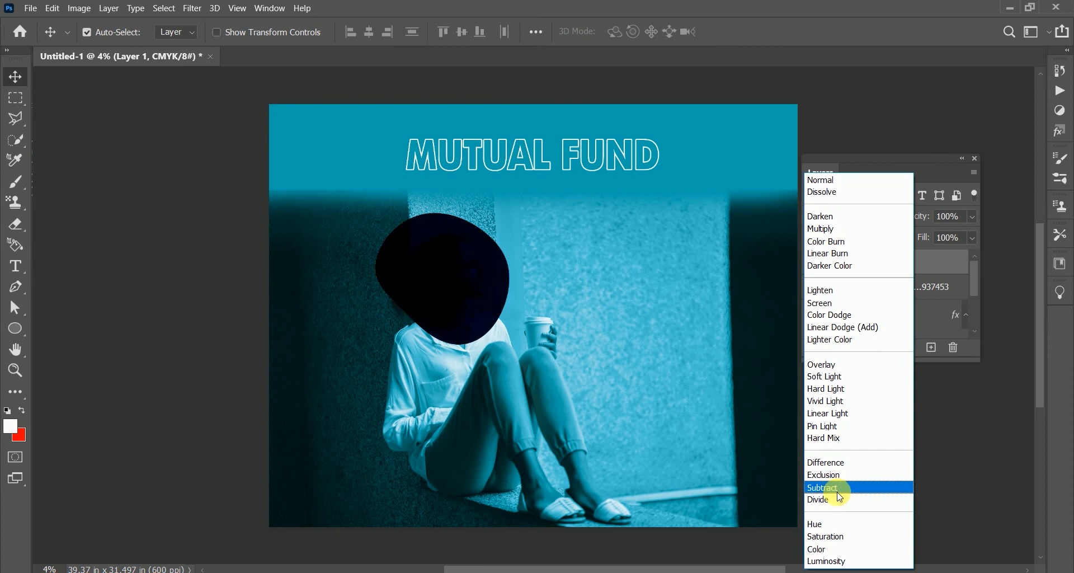
pyautogui.click(842, 551)
# Scale the red blob to 142.90% and position it over the woman's head, torso and cup
pyautogui.moveTo(435, 271); pyautogui.dragTo(396, 398)
pyautogui.moveTo(472, 460); pyautogui.dragTo(532, 516)
pyautogui.moveTo(477, 379); pyautogui.dragTo(515, 281)
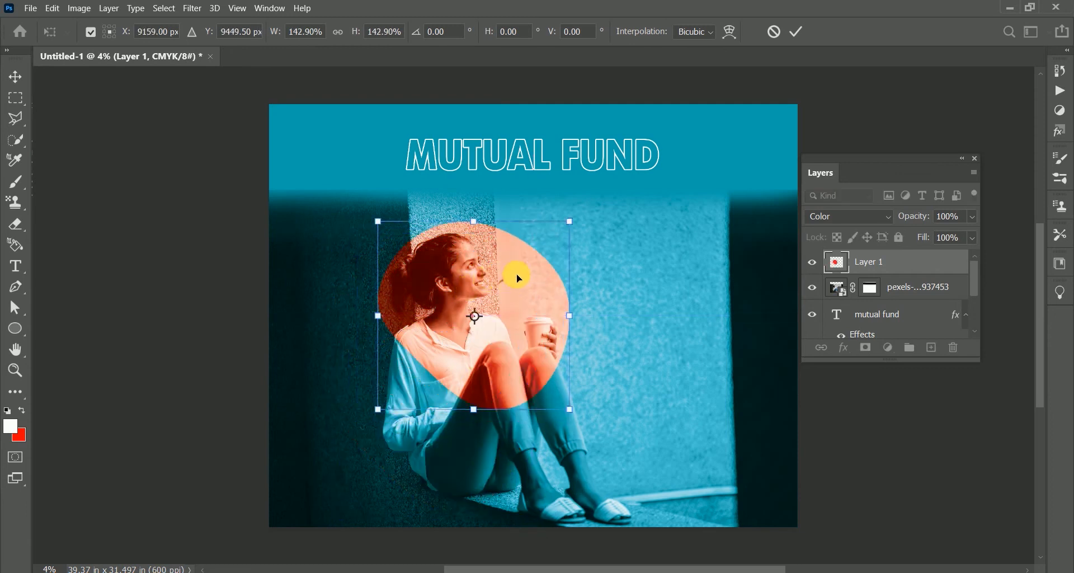
pyautogui.doubleClick(516, 274)
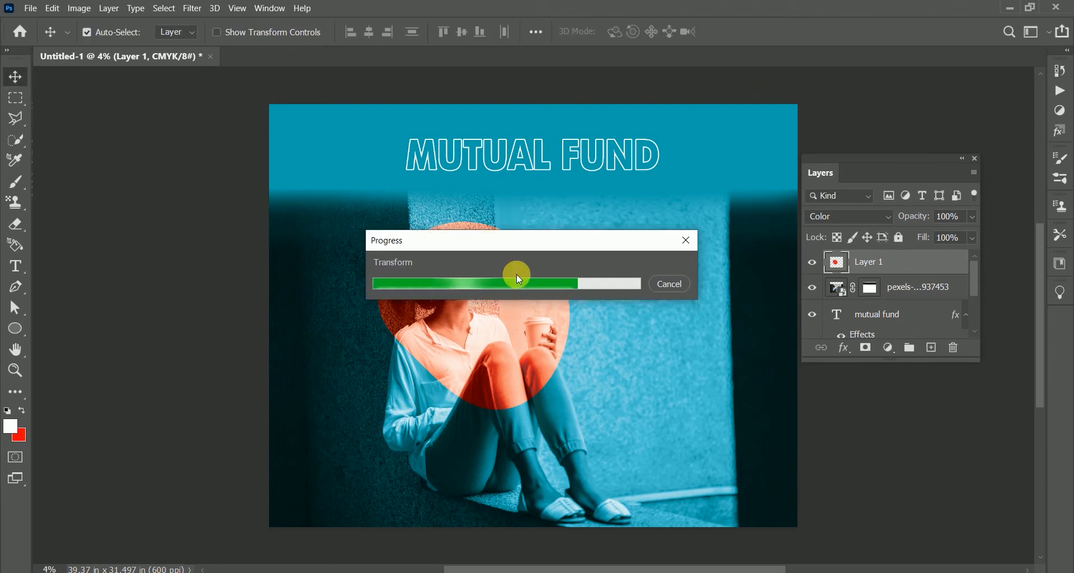
# Duplicate the red blob and scale the copy to 41.75%, overlapping the large blob's lower-left edge at the woman's arm
pyautogui.moveTo(510, 276); pyautogui.dragTo(332, 400)
pyautogui.hotkey('ctrl', 't')
pyautogui.moveTo(262, 529); pyautogui.dragTo(391, 439)
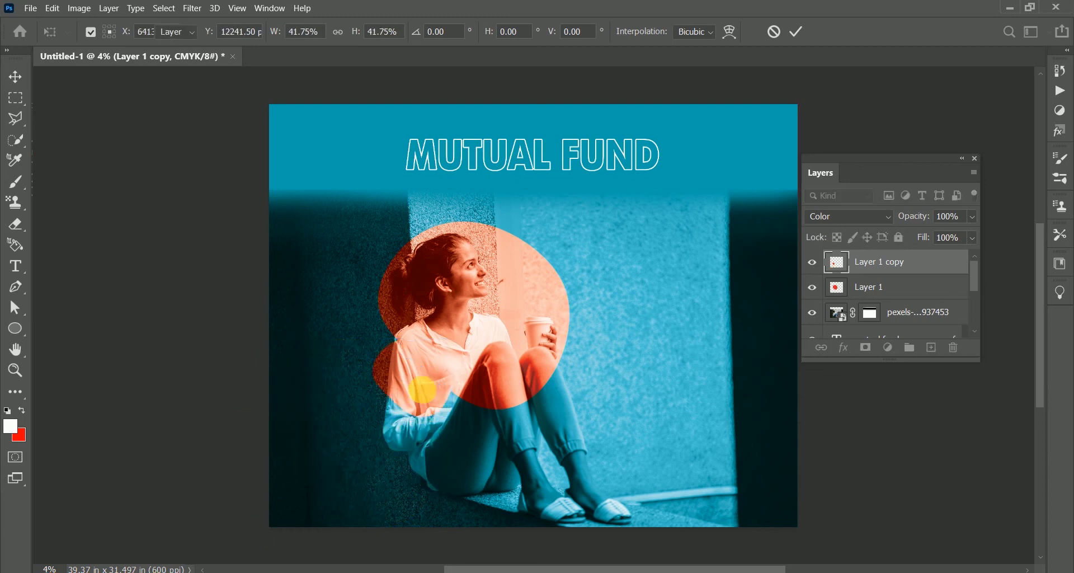
# Move the small red blob to the large blob's upper-right edge and scale it to 48.20%
pyautogui.press('Return')
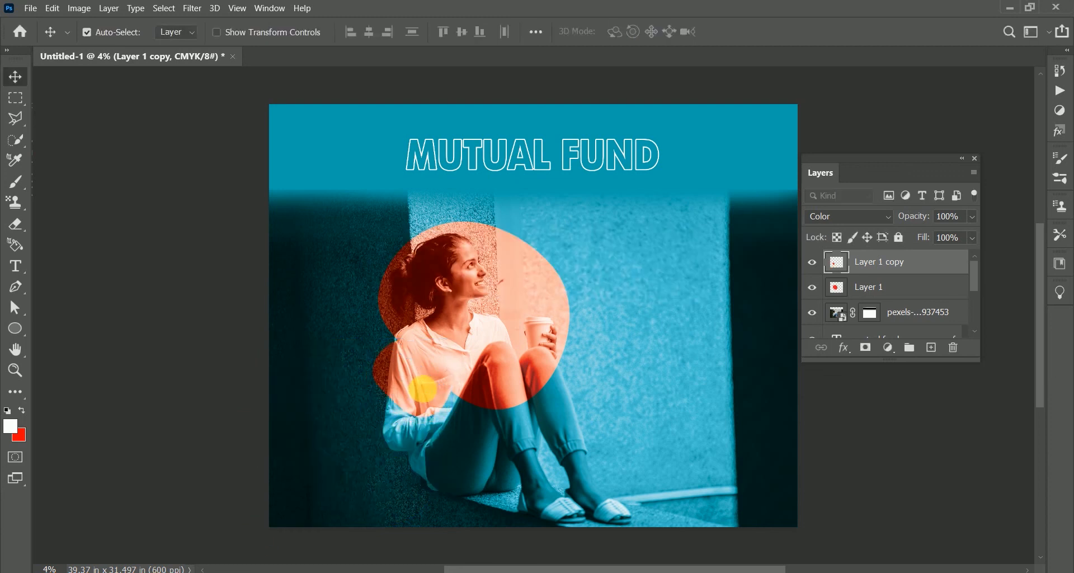
pyautogui.moveTo(423, 394); pyautogui.dragTo(592, 230)
pyautogui.hotkey('ctrl', 't')
pyautogui.moveTo(614, 196); pyautogui.dragTo(580, 244)
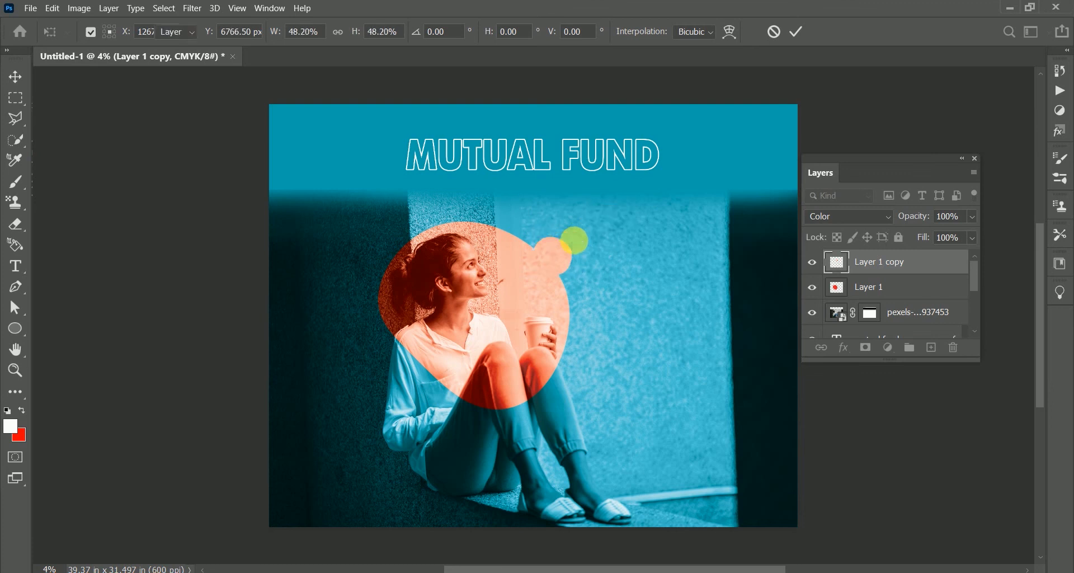
pyautogui.press('Return')
# Set the small blob layer's blending mode to Darken and its opacity to 59%
pyautogui.click(855, 217)
pyautogui.click(861, 221)
pyautogui.moveTo(915, 217); pyautogui.dragTo(889, 222)
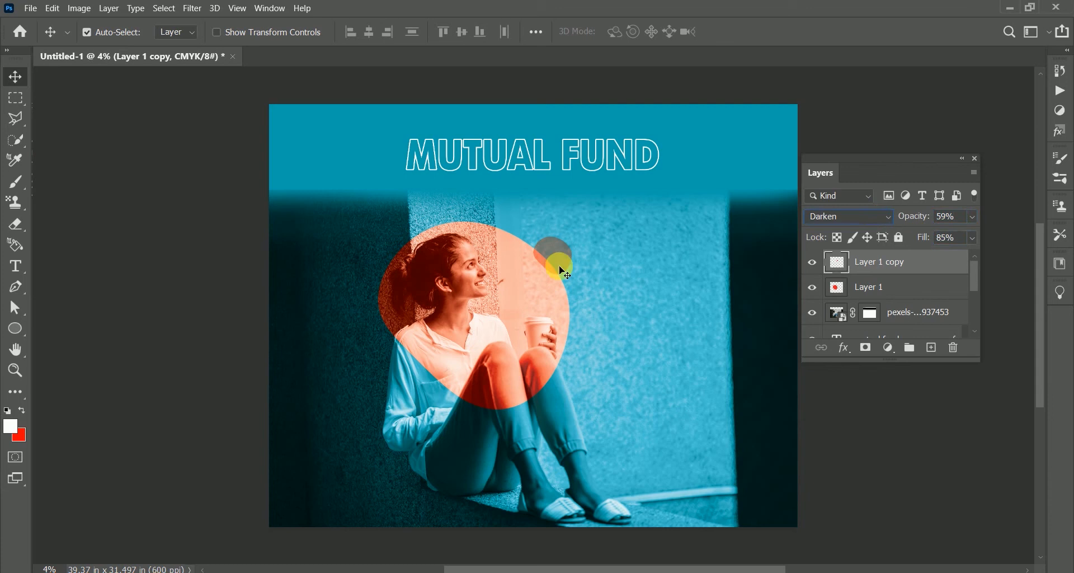
# Rotate the small blob, shift it just outside the large blob's upper-right edge and set its opacity to 36%
pyautogui.hotkey('ctrl', 't')
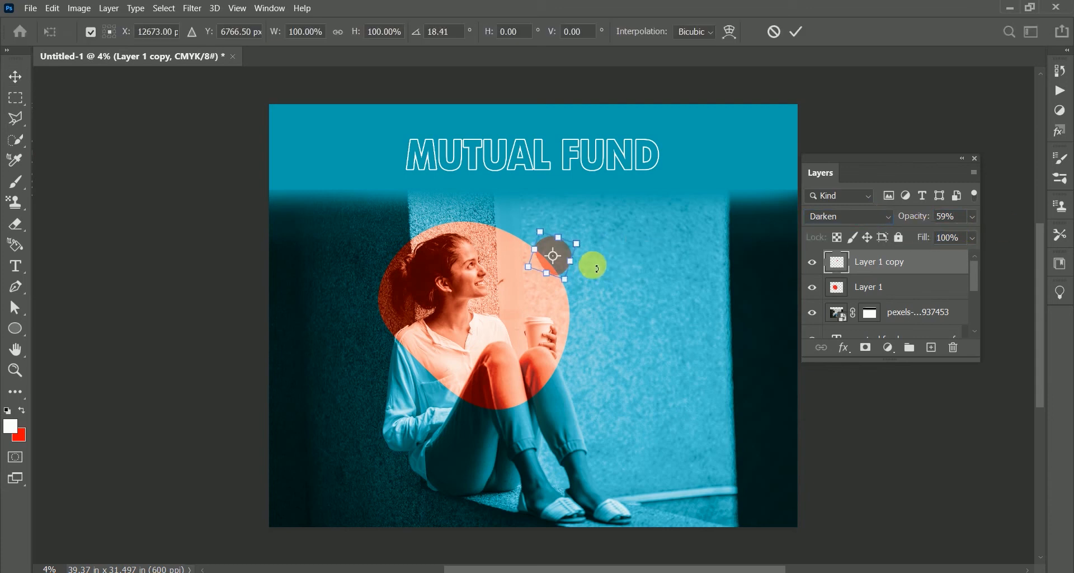
pyautogui.moveTo(567, 261); pyautogui.dragTo(589, 238)
pyautogui.press('Return')
pyautogui.moveTo(924, 223); pyautogui.dragTo(906, 222)
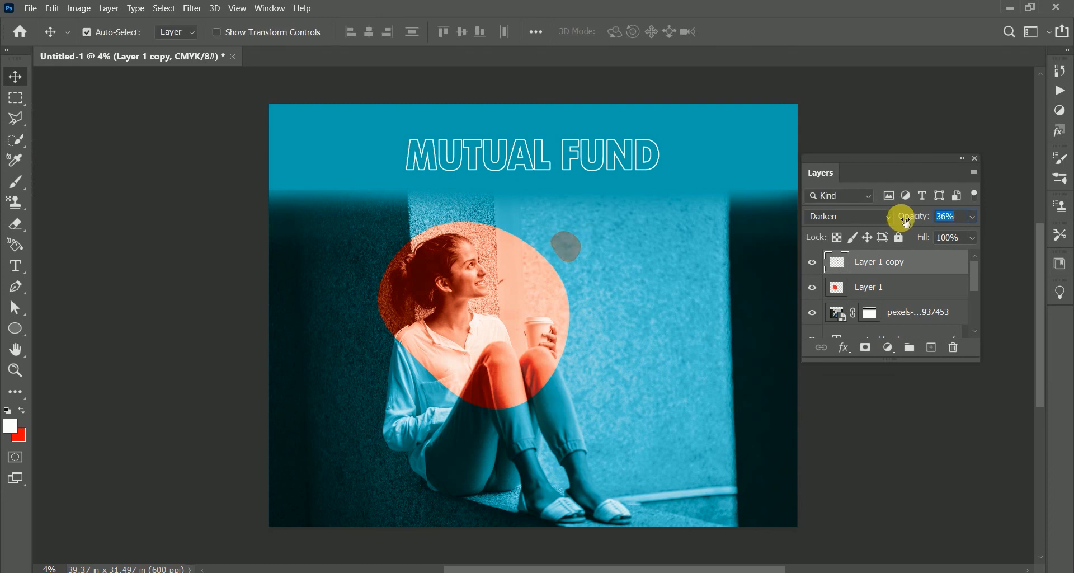
# Place two copies of the small blob beside the woman's arm, making the lower copy smaller
pyautogui.moveTo(571, 260); pyautogui.dragTo(425, 396)
pyautogui.hotkey('ctrl', 't')
pyautogui.press('Return')
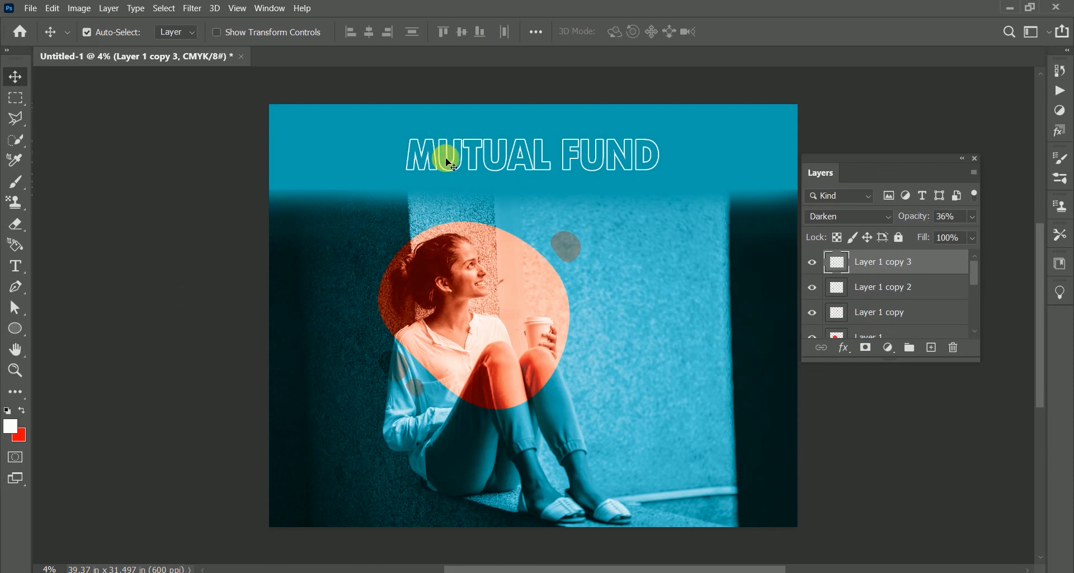
# Scale down the MUTUAL FUND heading at the poster's left margin and retype a copy above it as "LIFE KE LIYE JARURI HAI"
pyautogui.moveTo(451, 164); pyautogui.dragTo(310, 193)
pyautogui.hotkey('ctrl', 't')
pyautogui.moveTo(535, 170); pyautogui.dragTo(470, 132)
pyautogui.press('Return')
pyautogui.doubleClick(838, 294)
pyautogui.write('LIFE KE LIYE JARURI HAI')
# Try a light blue text colour on the "LIFE KE LIYE JARURI HAI" line
pyautogui.moveTo(466, 135); pyautogui.dragTo(286, 135)
pyautogui.click(624, 35)
pyautogui.moveTo(561, 431); pyautogui.dragTo(582, 314)
pyautogui.click(709, 319)
pyautogui.click(15, 76)
# Set the text colour of the whole "LIFE KE LIYE JARURI HAI" line to bright red
pyautogui.doubleClick(837, 294)
pyautogui.click(625, 31)
pyautogui.click(481, 246)
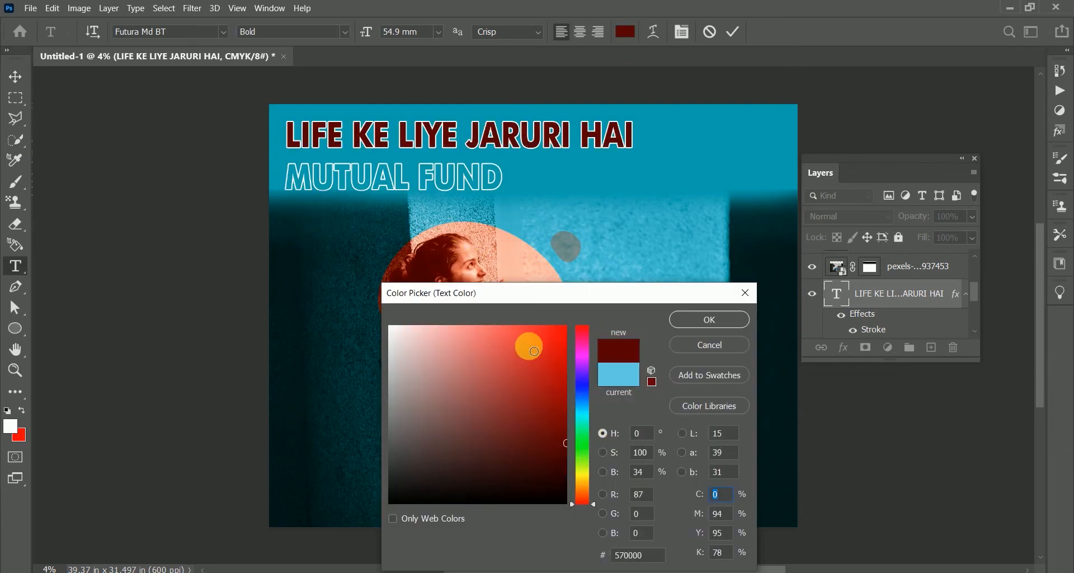
pyautogui.click(519, 341)
pyautogui.click(704, 317)
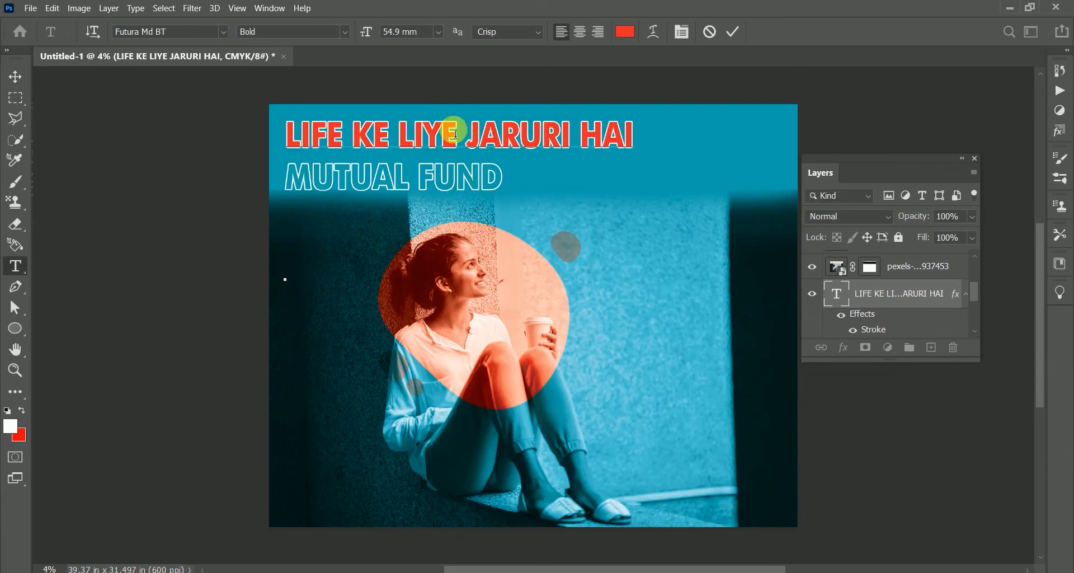
# Recolour the words "KE LIYE" and "HAI" in the upper heading line white
pyautogui.moveTo(359, 135); pyautogui.dragTo(460, 130)
pyautogui.click(627, 33)
pyautogui.moveTo(470, 349); pyautogui.dragTo(387, 322)
pyautogui.click(714, 319)
pyautogui.moveTo(580, 139); pyautogui.dragTo(658, 136)
pyautogui.click(627, 32)
pyautogui.moveTo(482, 345); pyautogui.dragTo(394, 302)
pyautogui.click(710, 319)
# Hide the layer effects of the upper heading line and nudge the line slightly to the left
pyautogui.click(841, 314)
pyautogui.press('v')
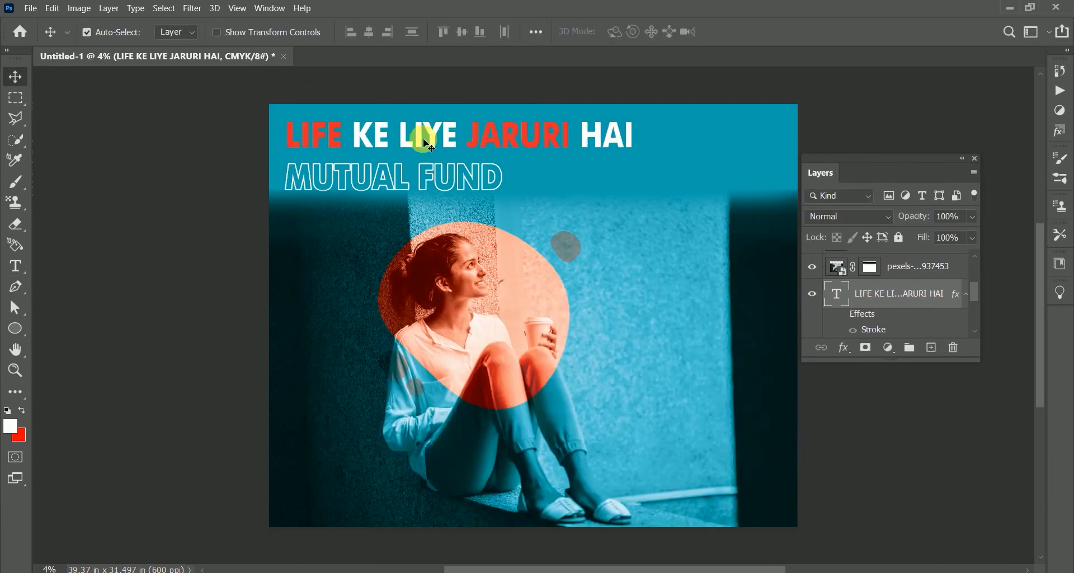
pyautogui.moveTo(425, 136); pyautogui.dragTo(423, 136)
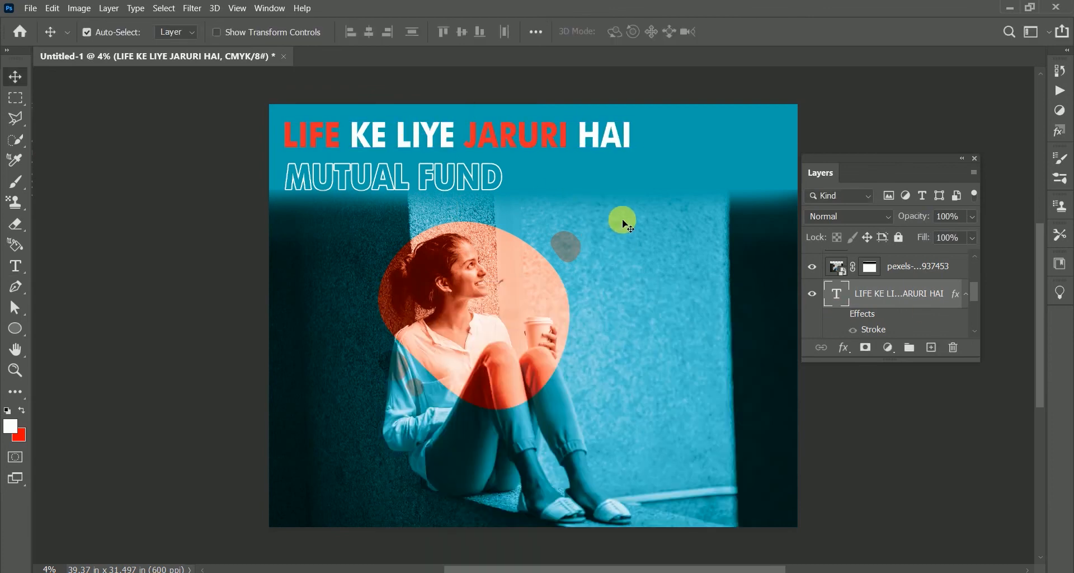
# Add a rectangular Solid Color fill behind "JARURI" in the red of "LIFE", placing its layer below the heading text
pyautogui.click(15, 97)
pyautogui.moveTo(461, 118); pyautogui.dragTo(573, 153)
pyautogui.click(888, 347)
pyautogui.click(286, 145)
pyautogui.click(710, 318)
pyautogui.moveTo(900, 360); pyautogui.dragTo(899, 428)
pyautogui.moveTo(900, 298); pyautogui.dragTo(899, 363)
# Recolour the word "JARURI" white over its red box
pyautogui.press('t')
pyautogui.click(459, 143)
pyautogui.click(625, 31)
pyautogui.click(705, 314)
pyautogui.click(15, 76)
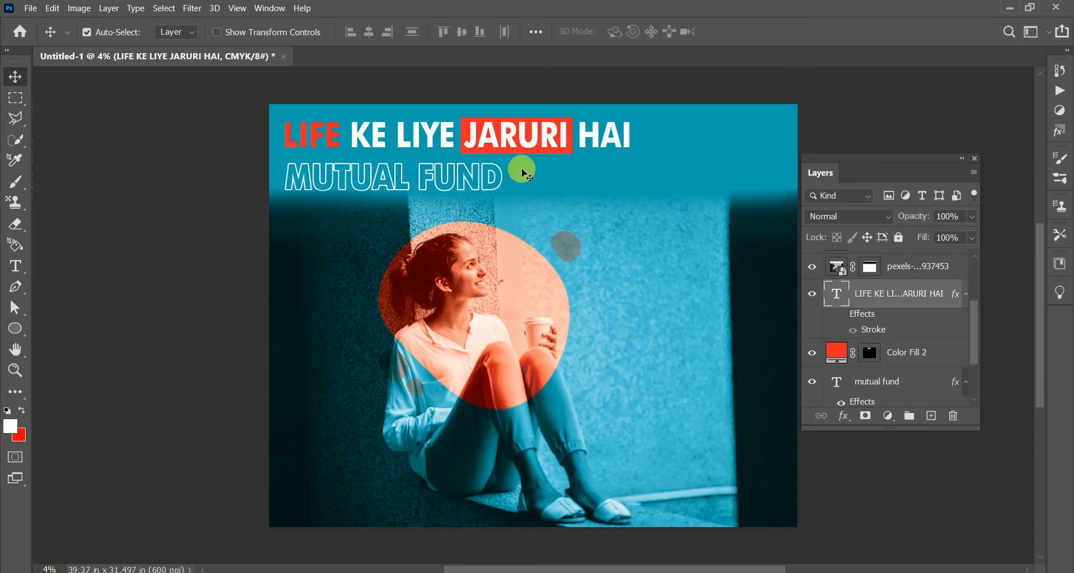
# Add a yellow Solid Color fill layer above the woman's photo layer and set its blending mode to Hard Light
pyautogui.moveTo(911, 158); pyautogui.dragTo(964, 153)
pyautogui.scroll(3, 966, 403)
pyautogui.scroll(-6, 977, 371)
pyautogui.click(976, 371)
pyautogui.scroll(6, 974, 363)
pyautogui.click(969, 354)
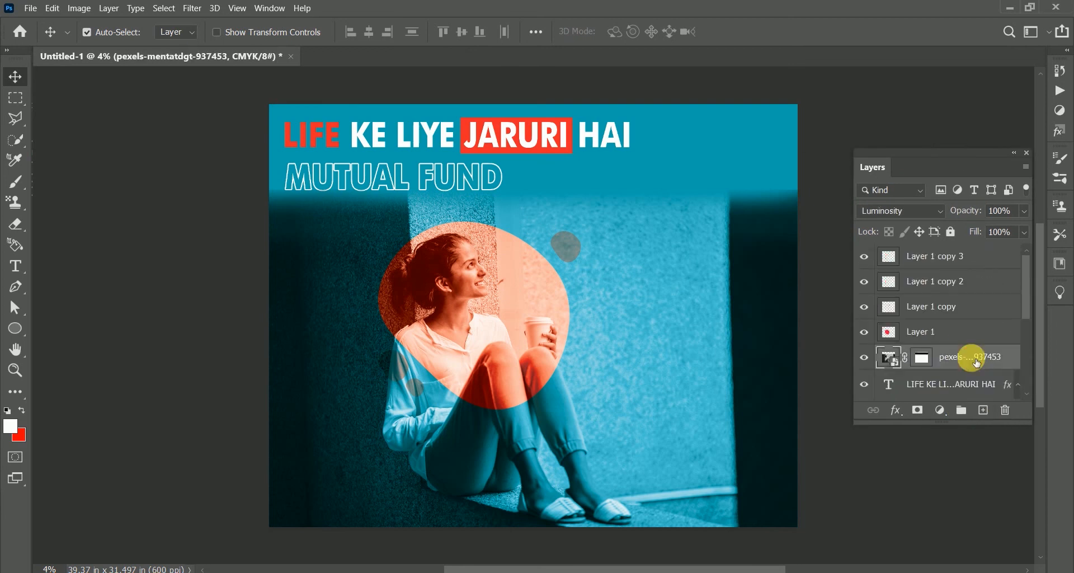
pyautogui.scroll(-2, 952, 335)
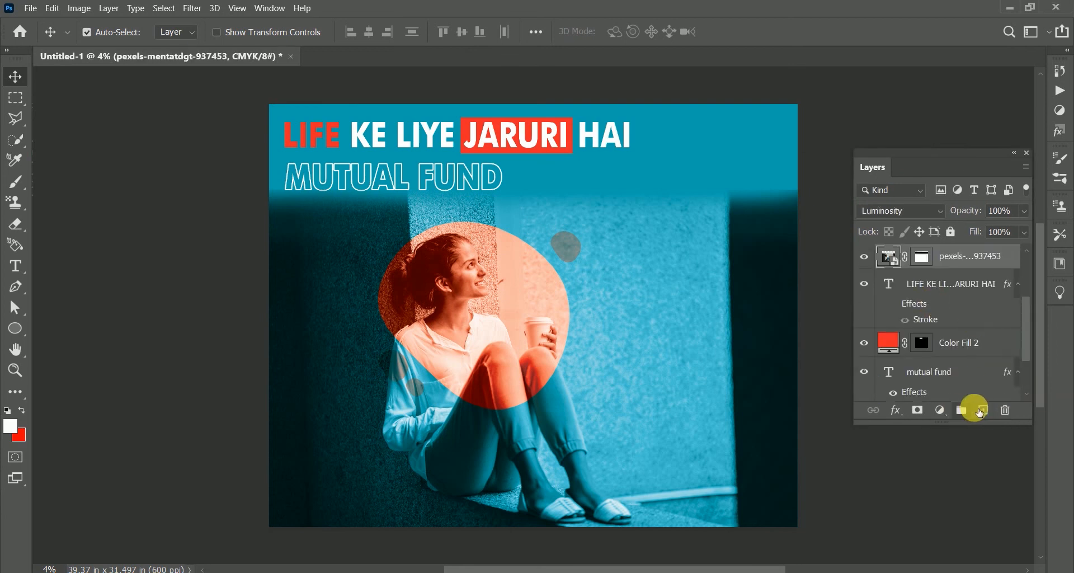
pyautogui.click(941, 411)
pyautogui.click(978, 163)
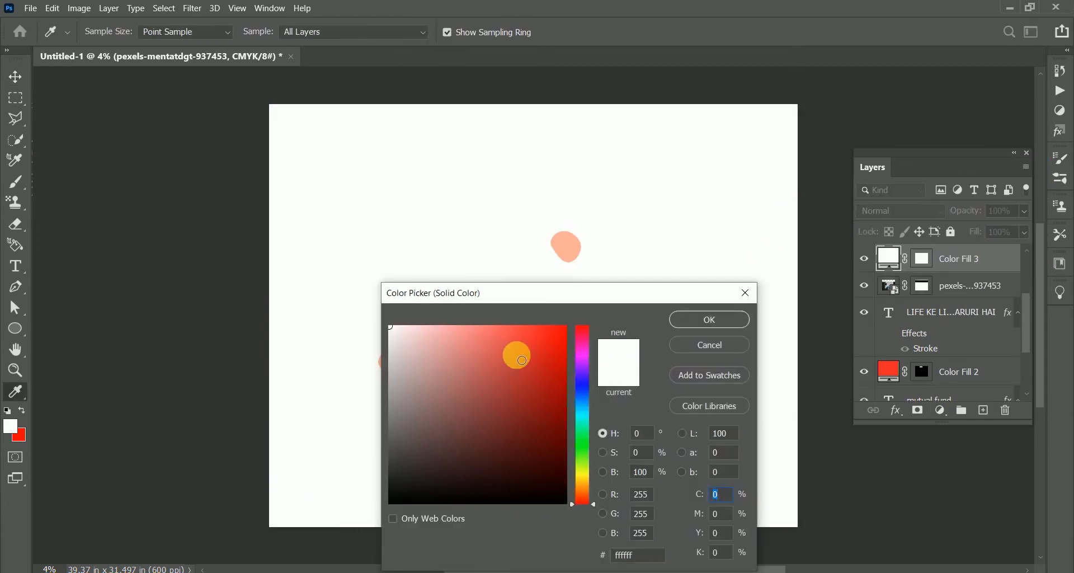
pyautogui.click(577, 470)
pyautogui.moveTo(540, 354); pyautogui.dragTo(614, 290)
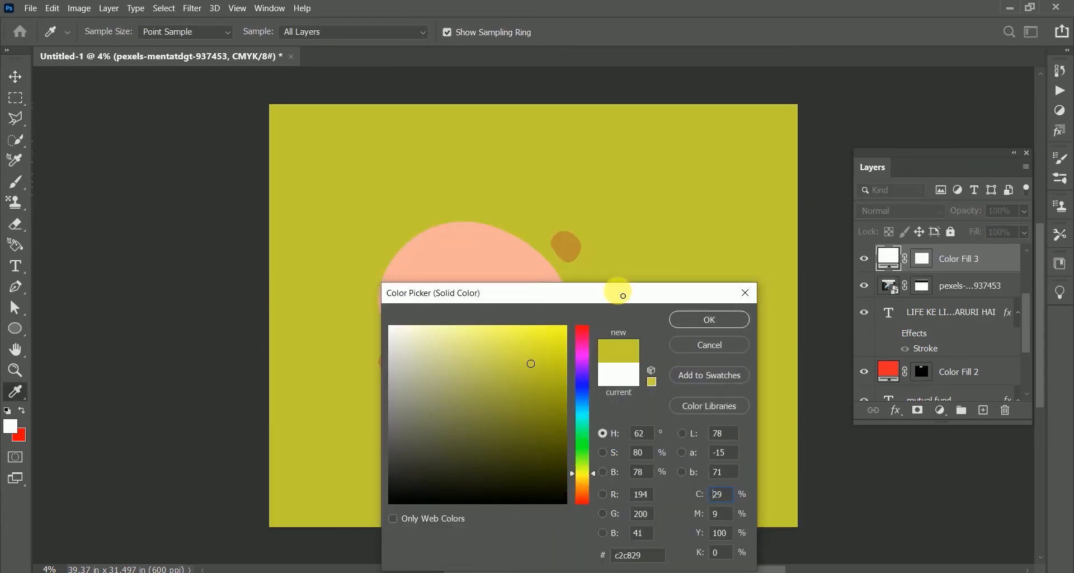
pyautogui.click(708, 323)
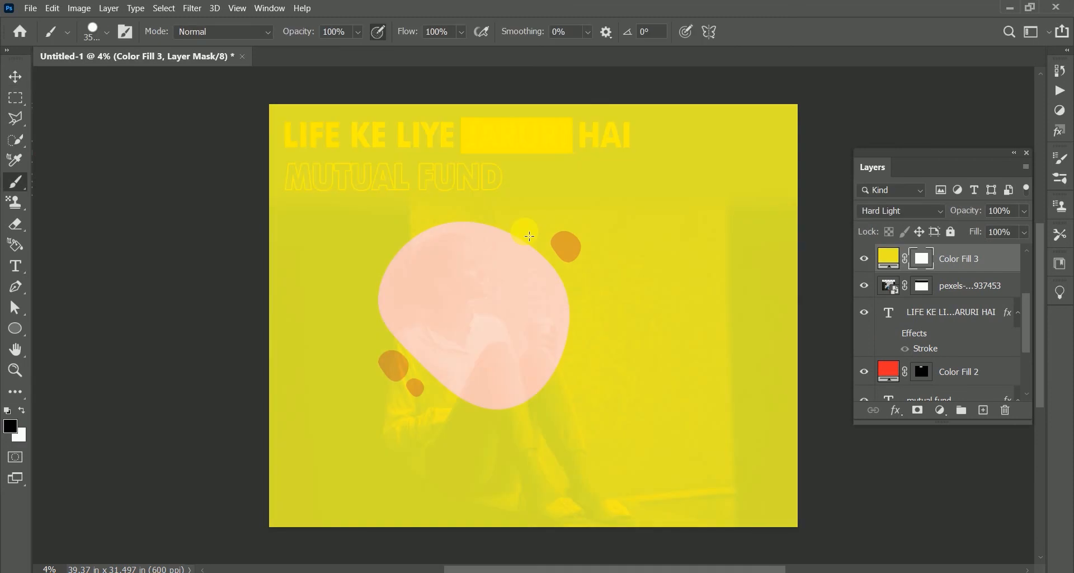
# Select the canvas with the Polygonal Lasso, leaving out a large triangle in the upper-right corner and a small one in the lower-left
pyautogui.click(15, 123)
pyautogui.click(255, 432)
pyautogui.click(319, 546)
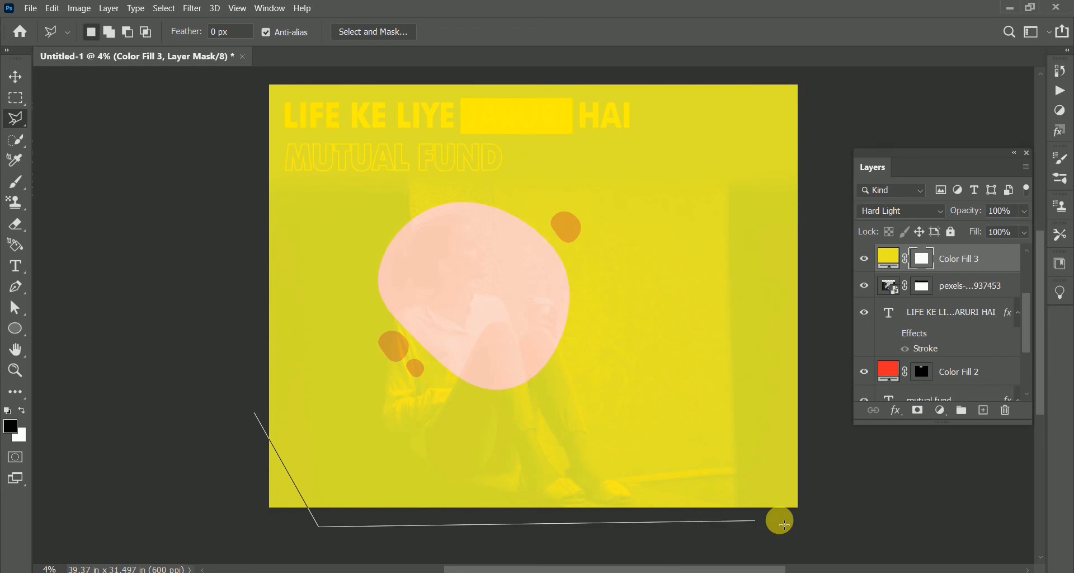
pyautogui.click(817, 526)
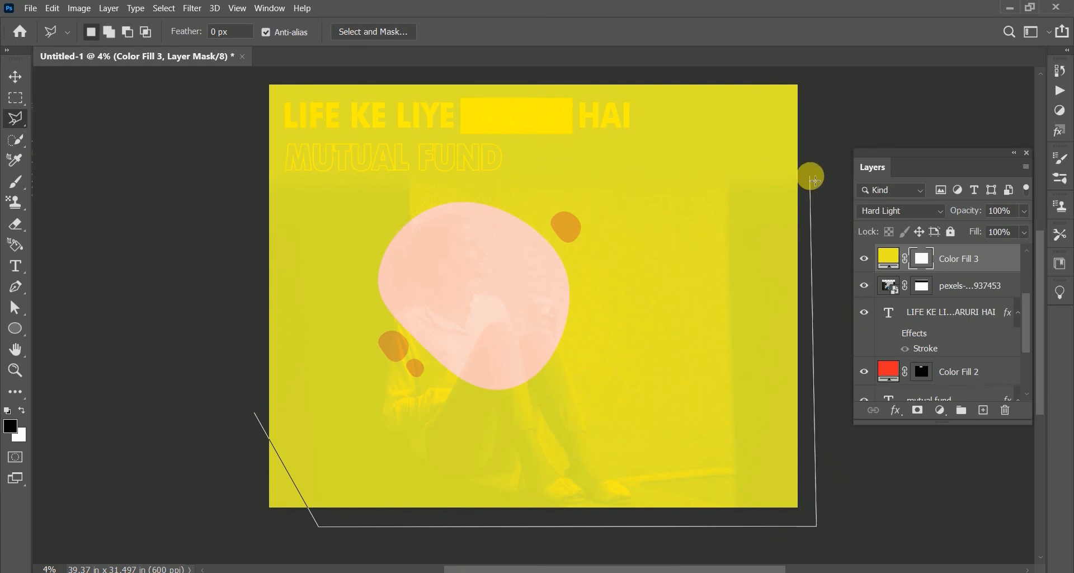
pyautogui.click(814, 275)
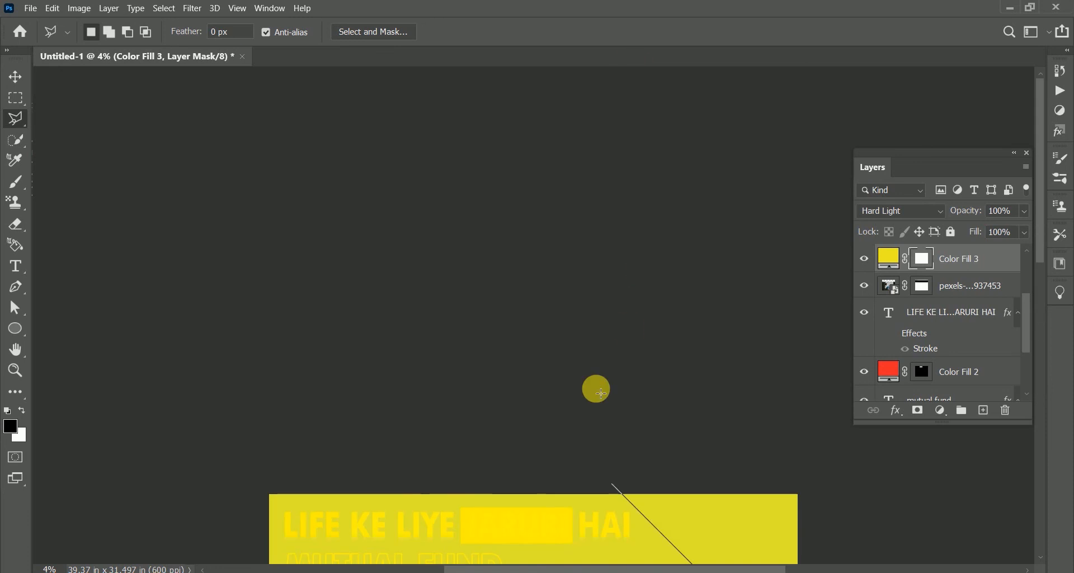
pyautogui.keyDown('shift'); pyautogui.click(620, 452); pyautogui.keyUp('shift')
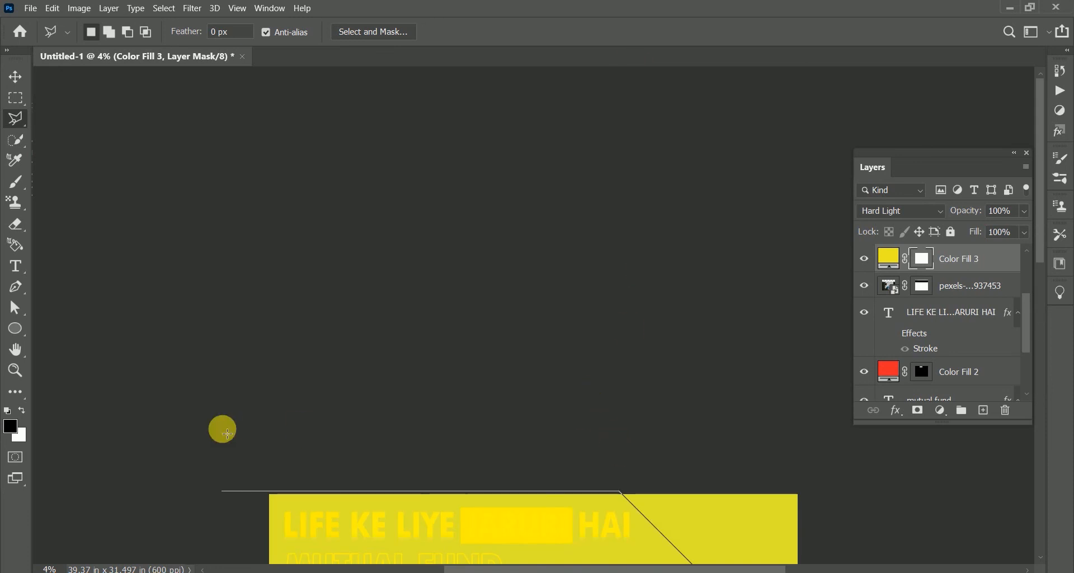
pyautogui.keyDown('shift'); pyautogui.click(224, 431); pyautogui.keyUp('shift')
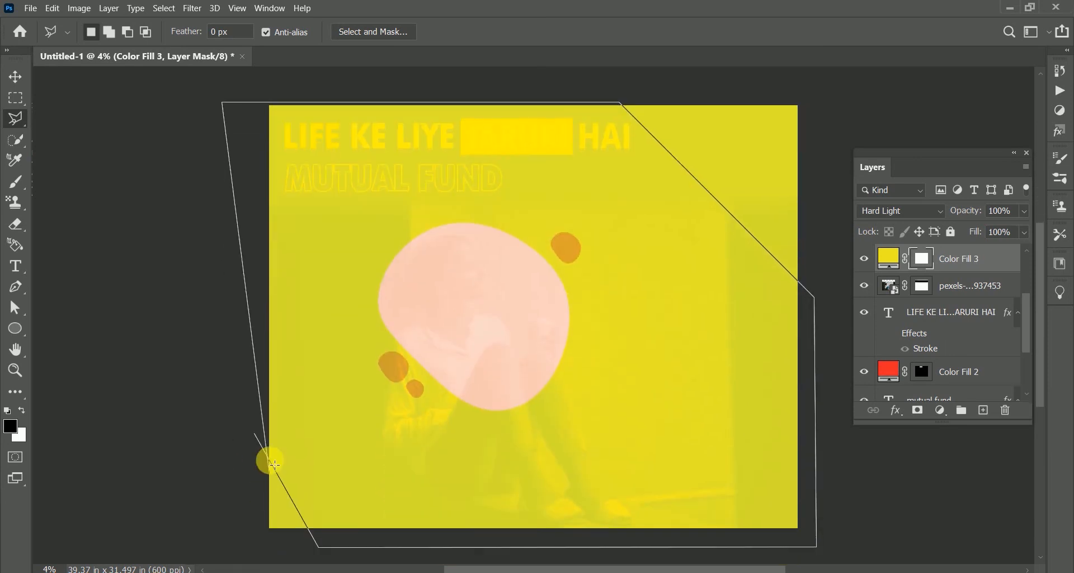
pyautogui.click(256, 439)
# Fill the selected area of the yellow layer's mask with black to keep only the two corner triangles, and deselect
pyautogui.press('x')
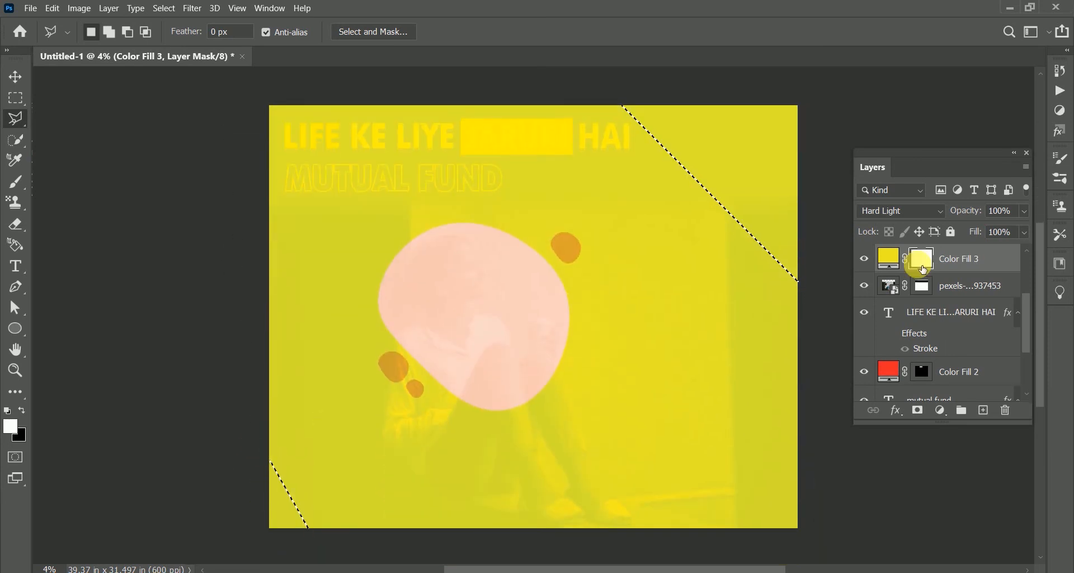
pyautogui.hotkey('ctrl', 'BackSpace')
pyautogui.hotkey('ctrl', 'd')
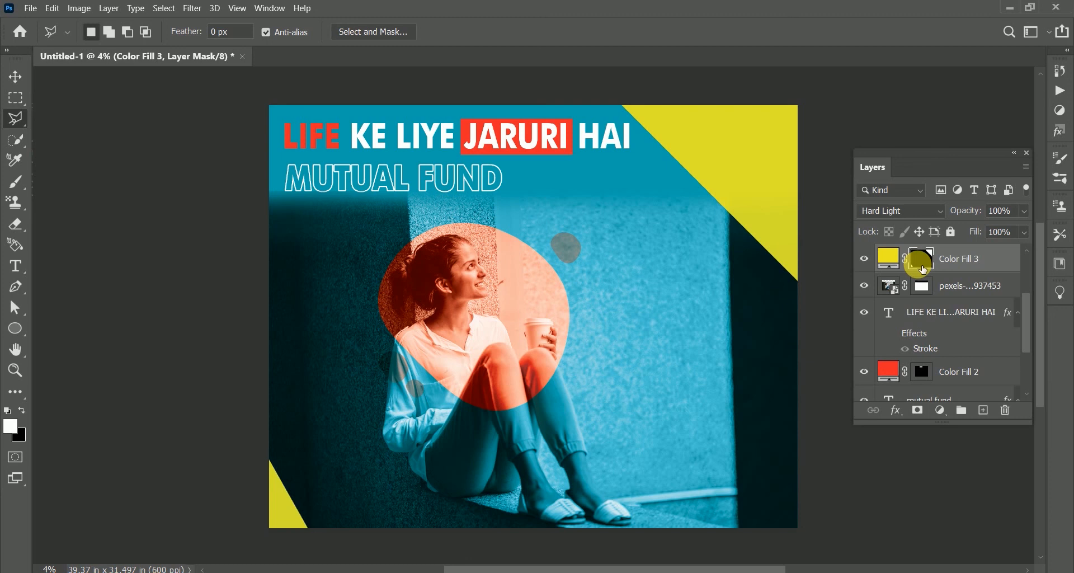